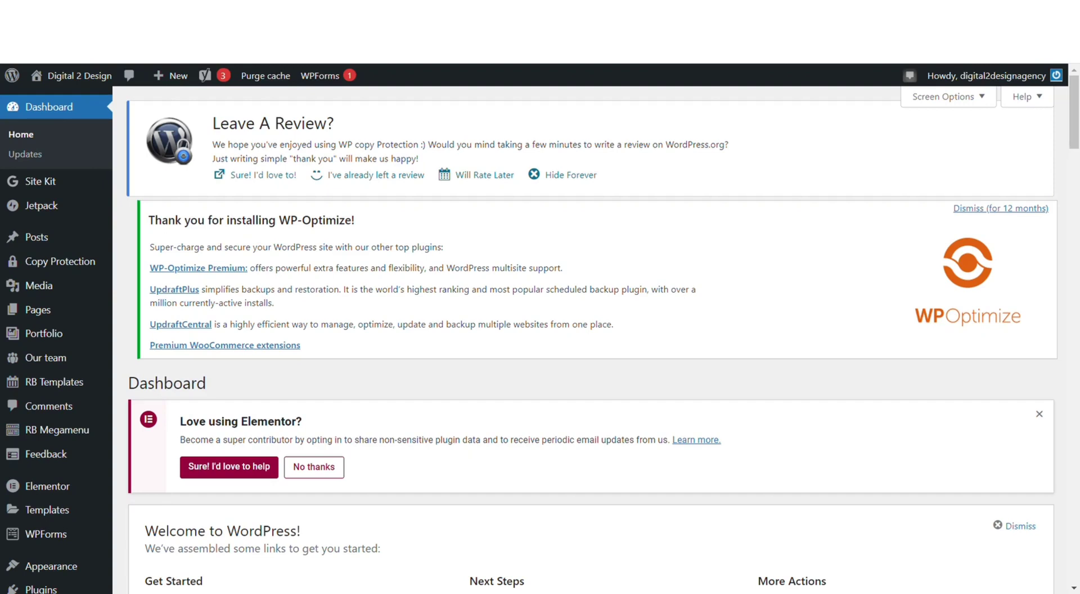
Step: Search the plugins available to add for woocommerce, and install and activate the WooCommerce plugin
scroll(84, 248, "down", 5)
mouse_move(89, 335)
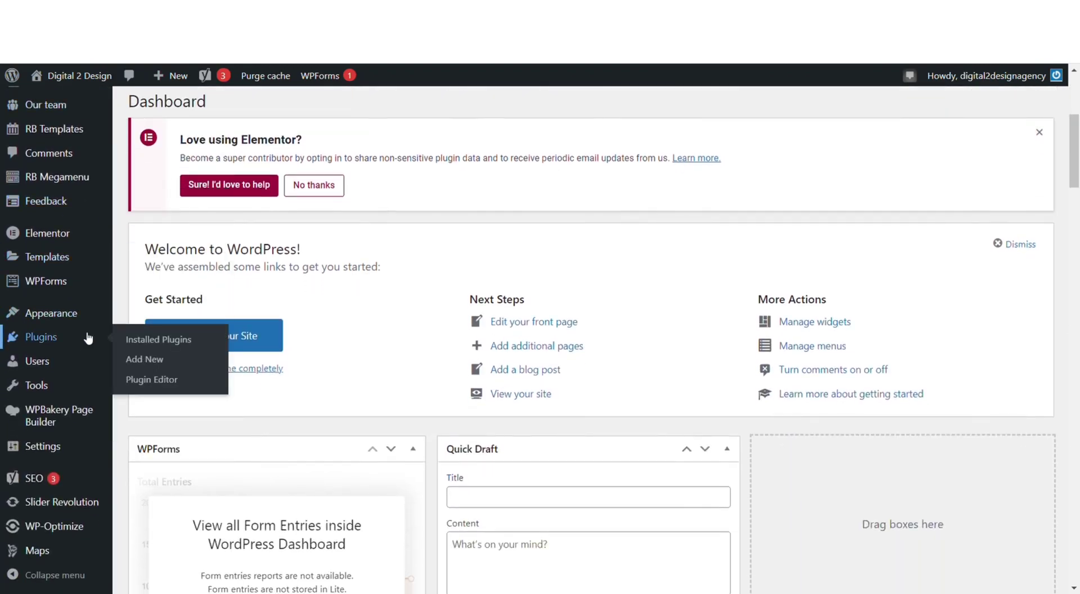
left_click(144, 360)
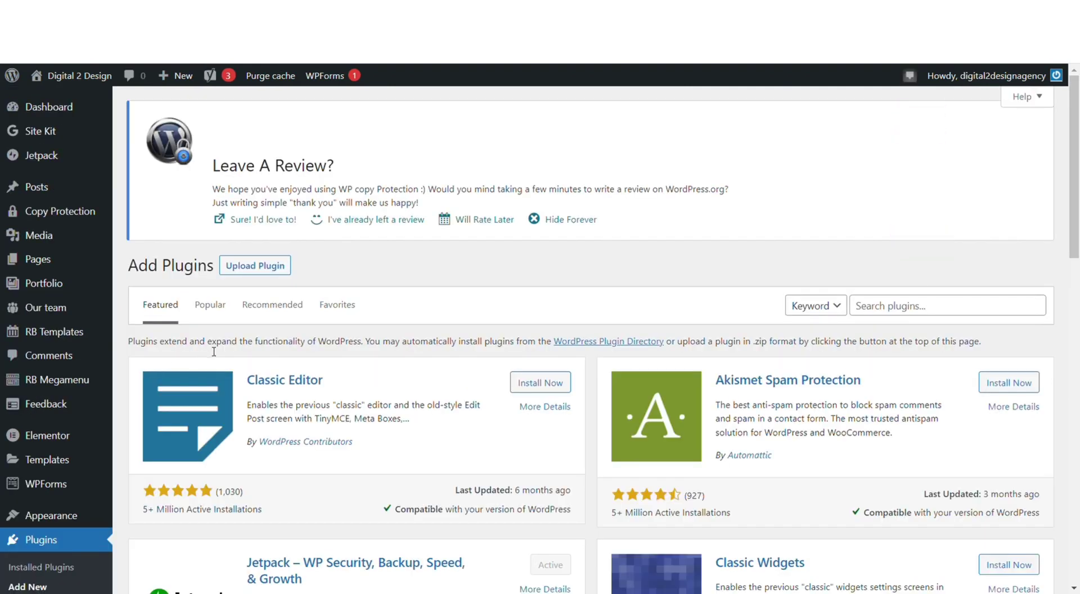
left_click(860, 312)
type("woo")
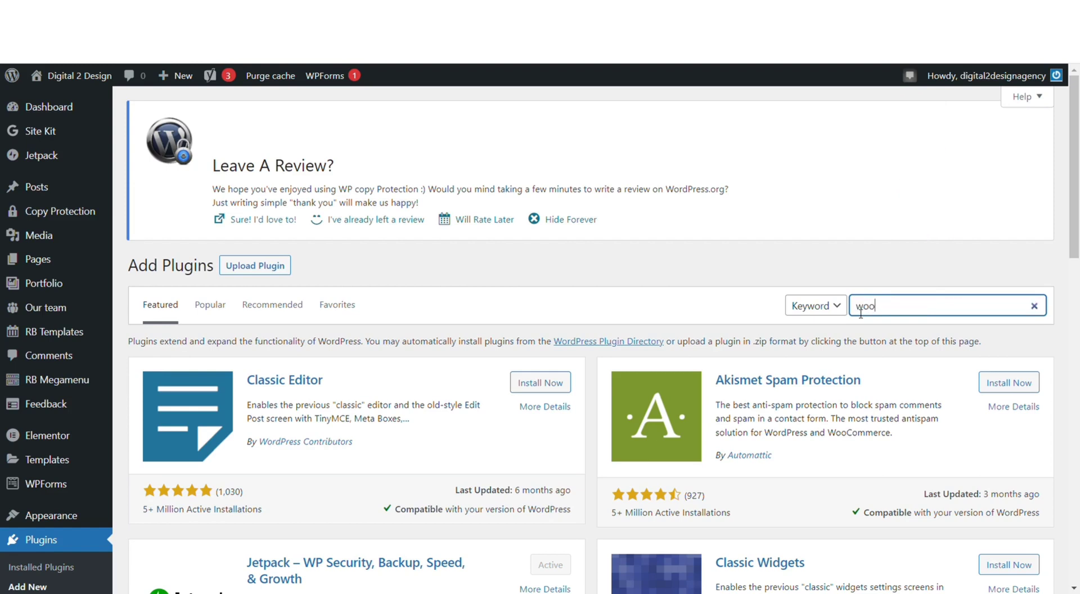
type("commerce")
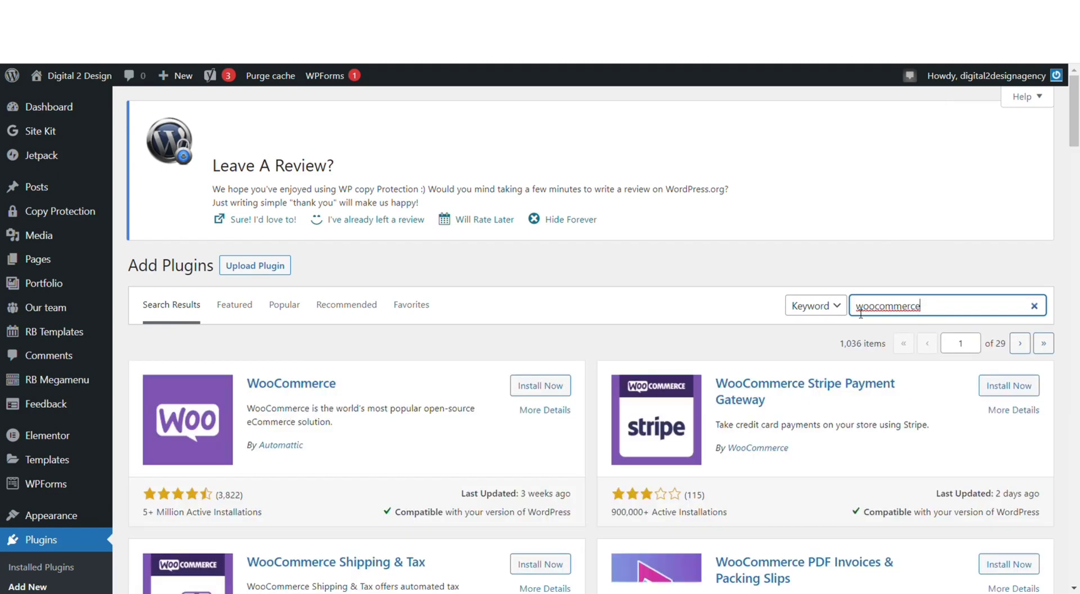
left_click(559, 387)
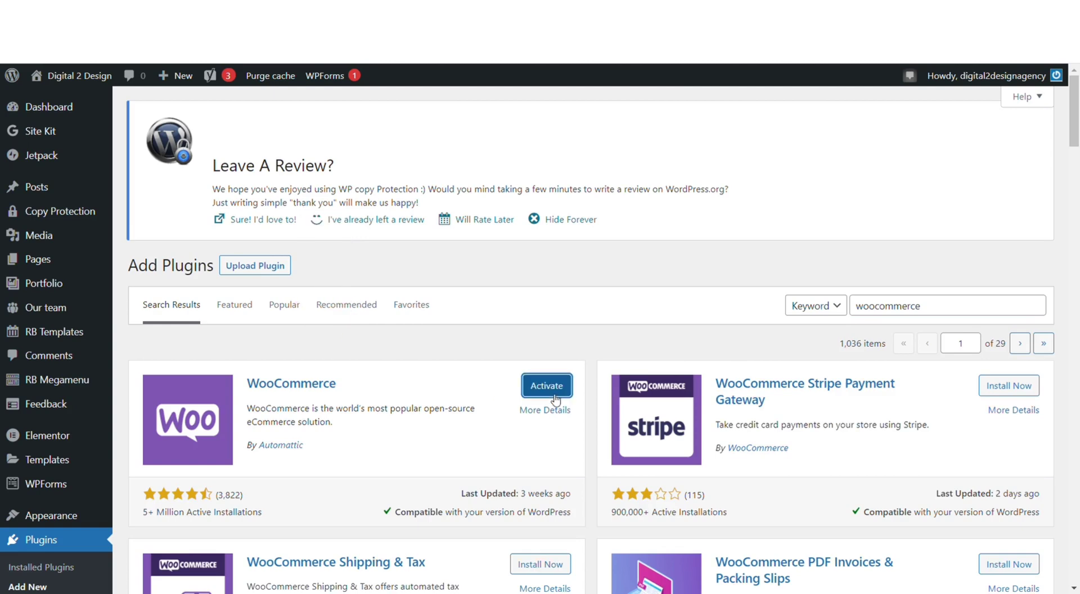
left_click(556, 391)
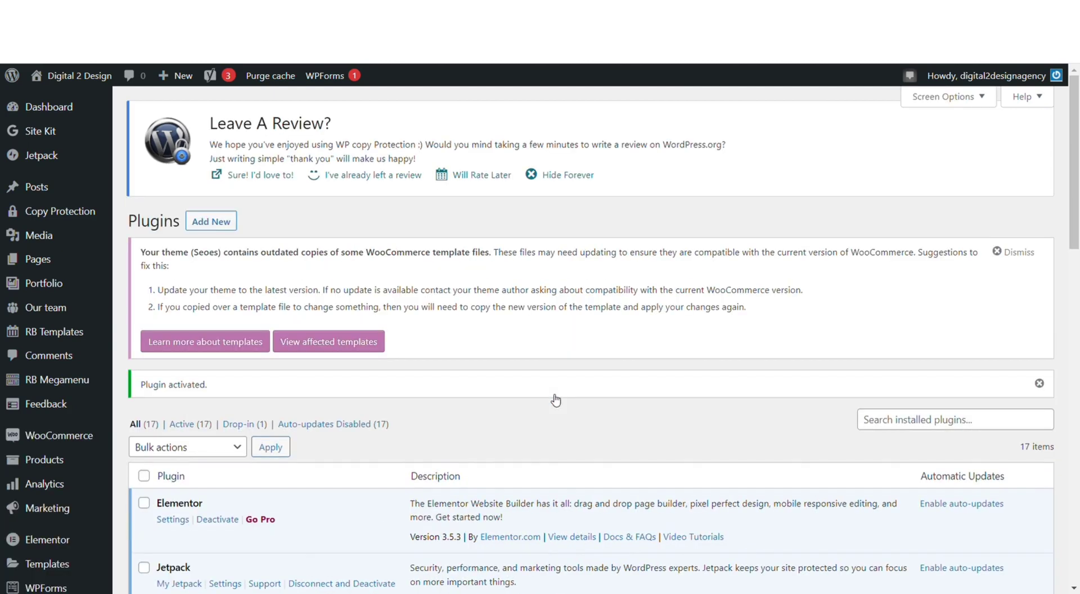
scroll(543, 361, "down", 4)
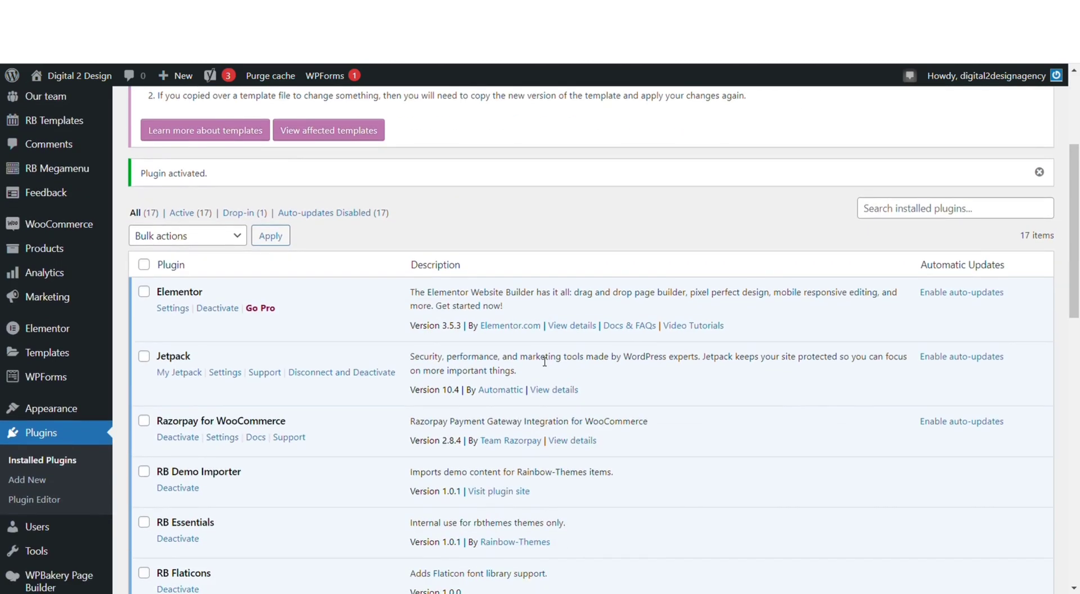
scroll(544, 361, "down", 1)
scroll(543, 361, "up", 2)
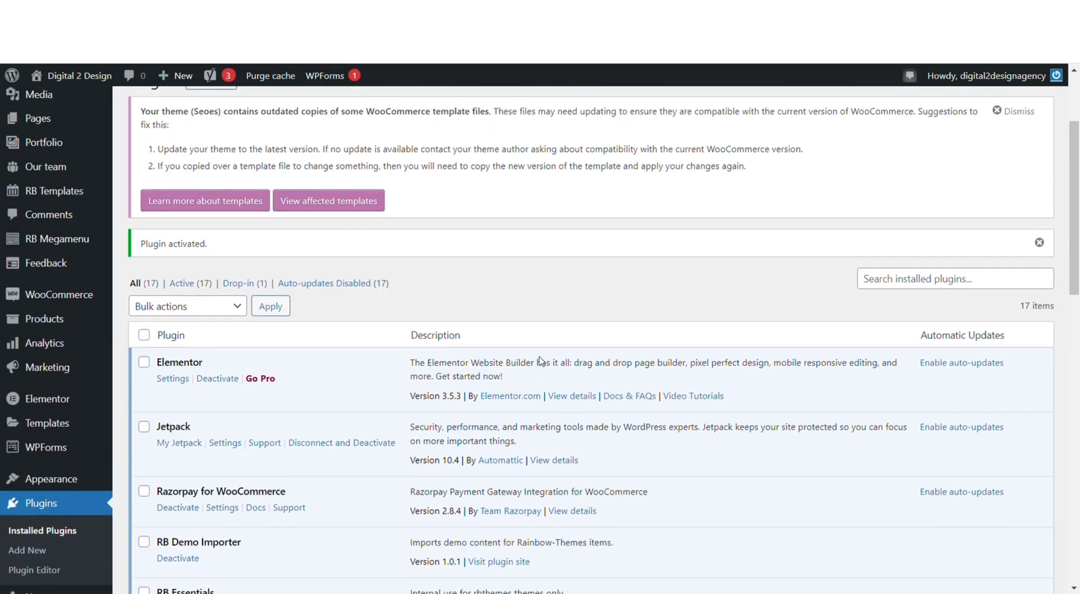
scroll(542, 362, "up", 1)
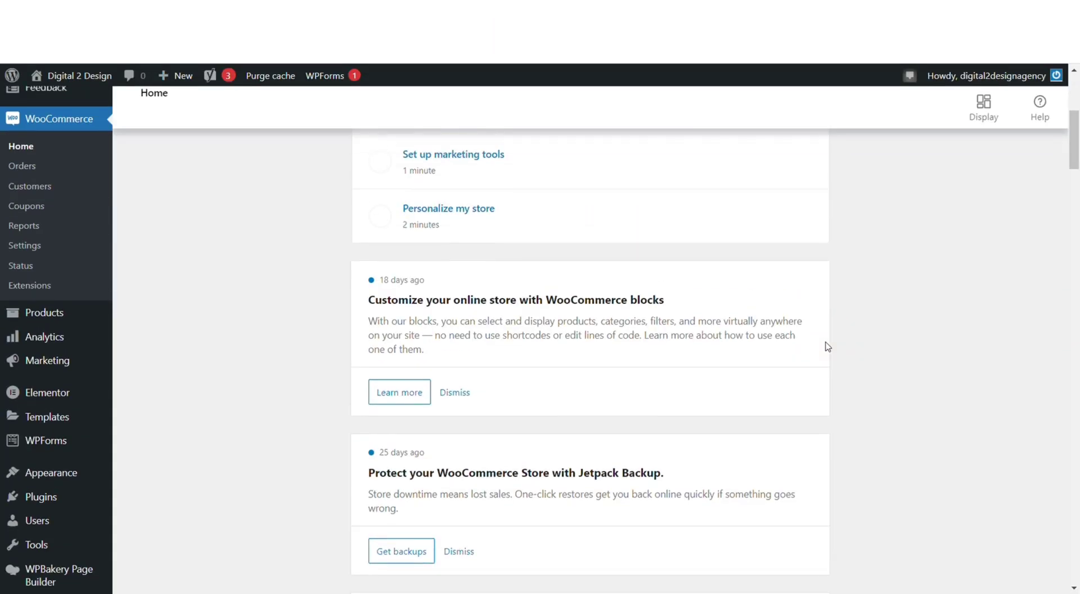
scroll(825, 344, "up", 4)
scroll(827, 347, "up", 1)
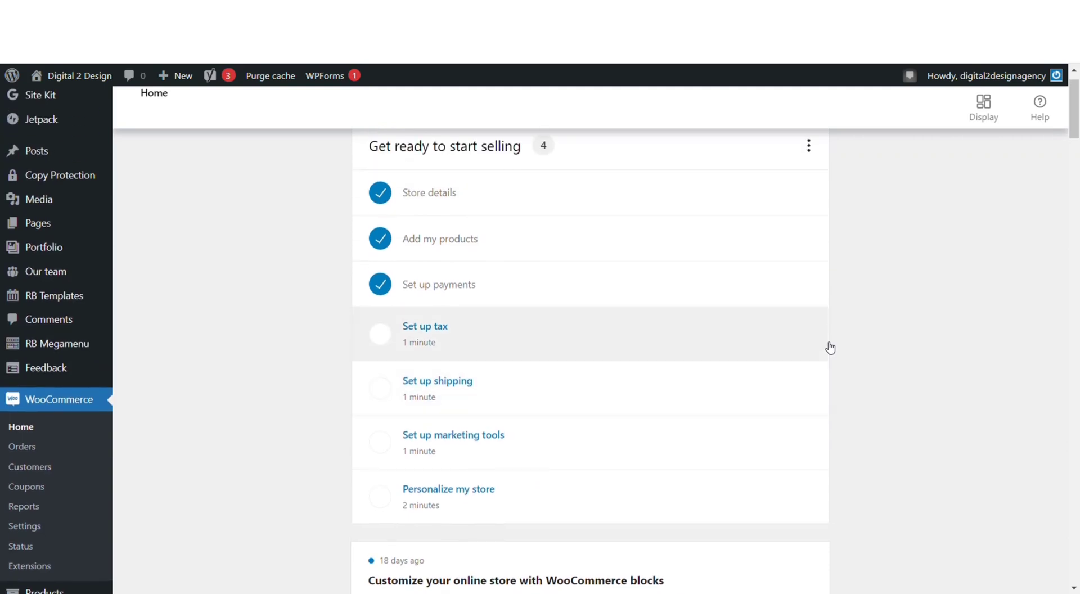
scroll(830, 348, "up", 1)
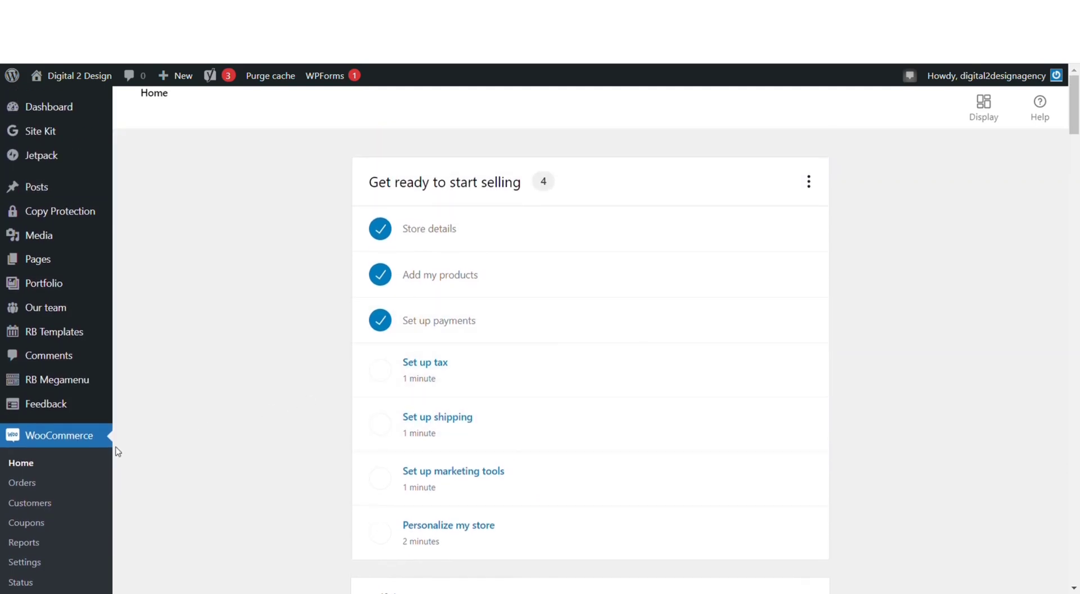
Step: Start a new product from the store's product list and title it Ecosafe XL Fluffy ( Pack Of 8 )
scroll(92, 474, "down", 2)
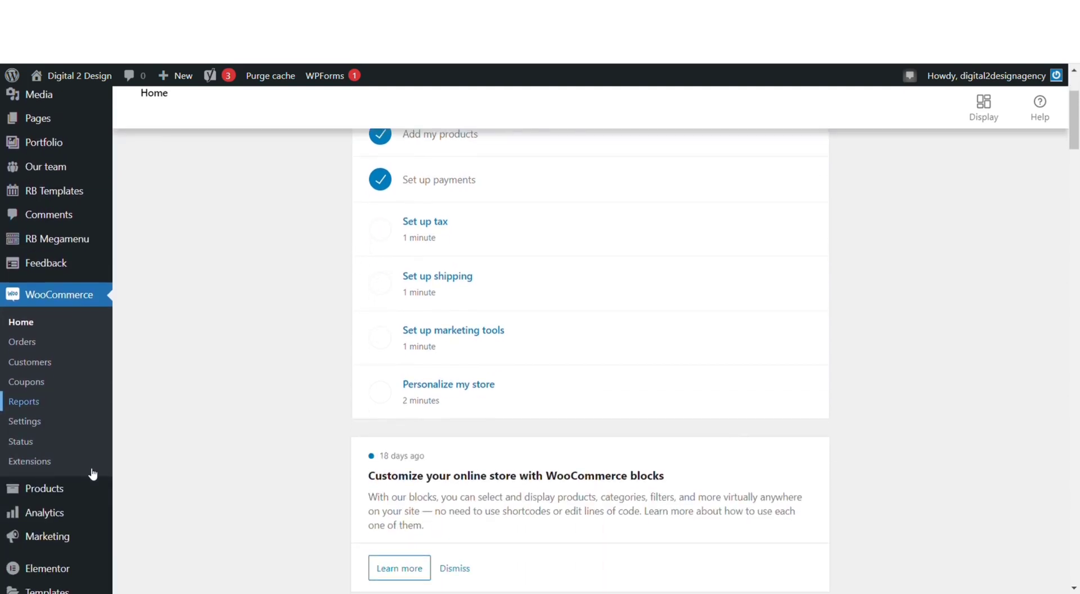
mouse_move(71, 492)
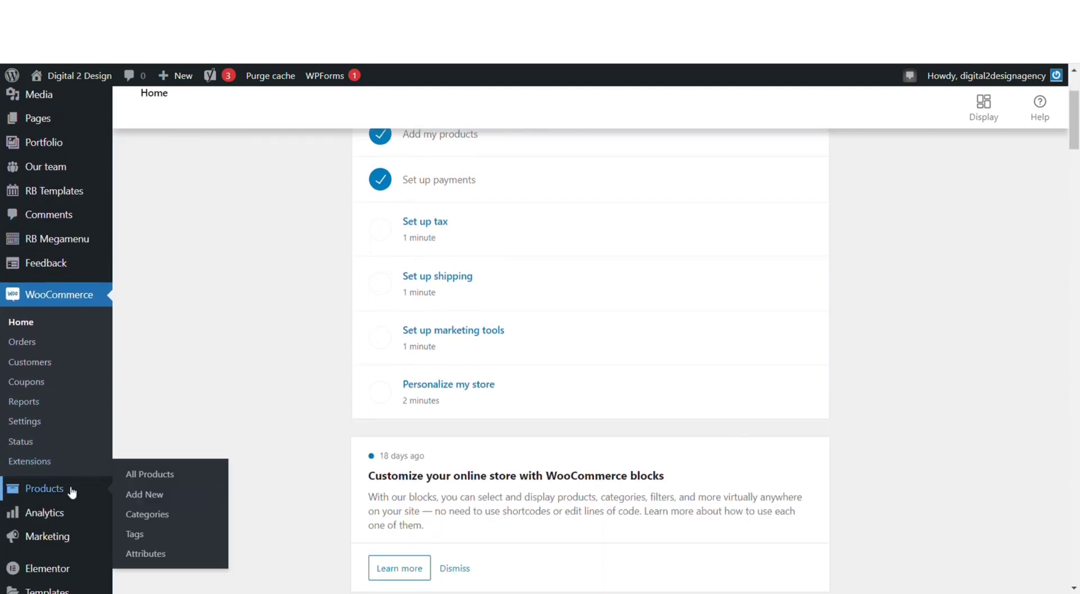
left_click(149, 476)
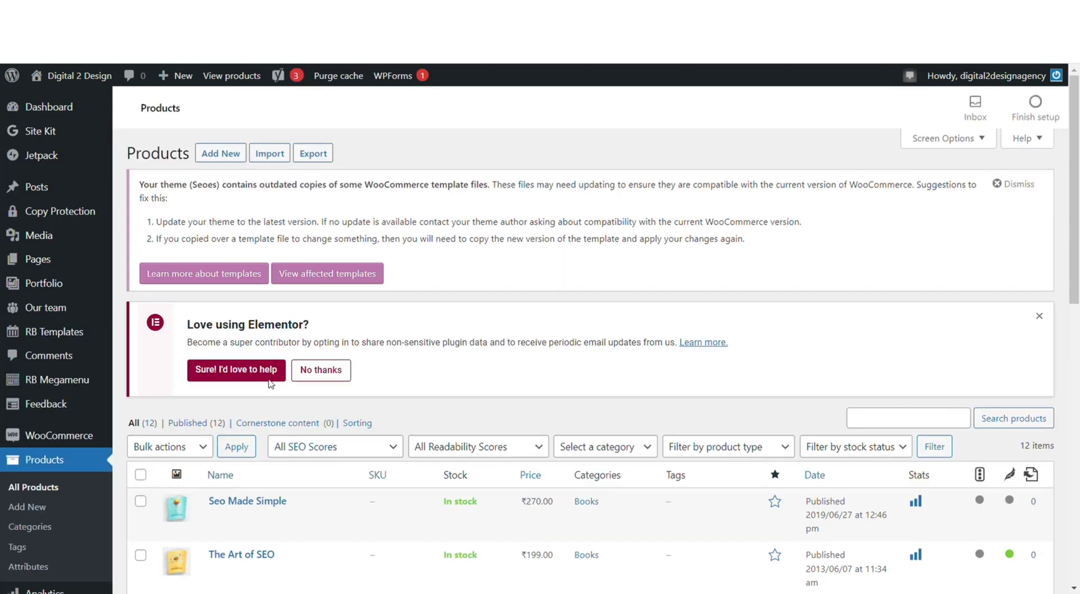
left_click(237, 162)
left_click(248, 190)
type("Ecosafe XL F")
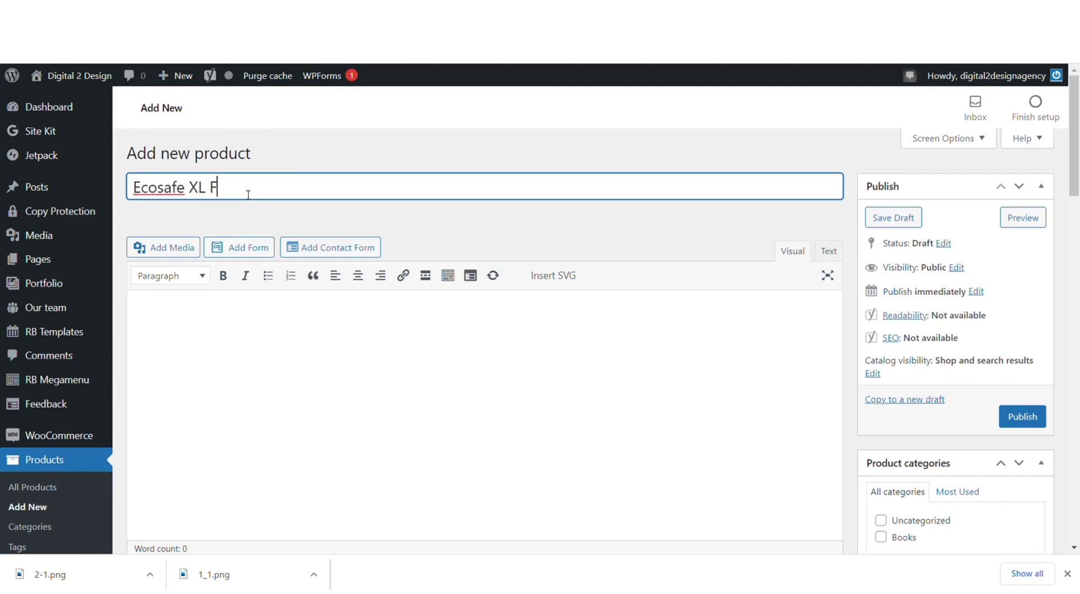
type("luffy ( Pack Of 8 )")
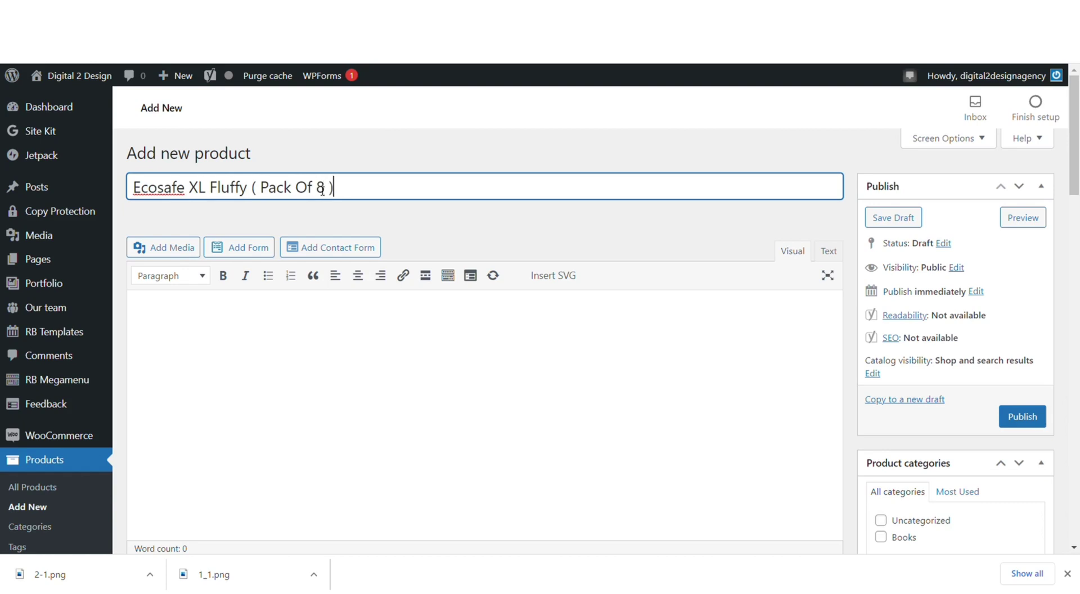
Step: Review the type, virtual and downloadable options in the product data, keeping a non-virtual Simple product
scroll(289, 325, "down", 1)
scroll(289, 325, "up", 1)
scroll(234, 337, "down", 1)
scroll(233, 337, "up", 1)
scroll(233, 337, "down", 2)
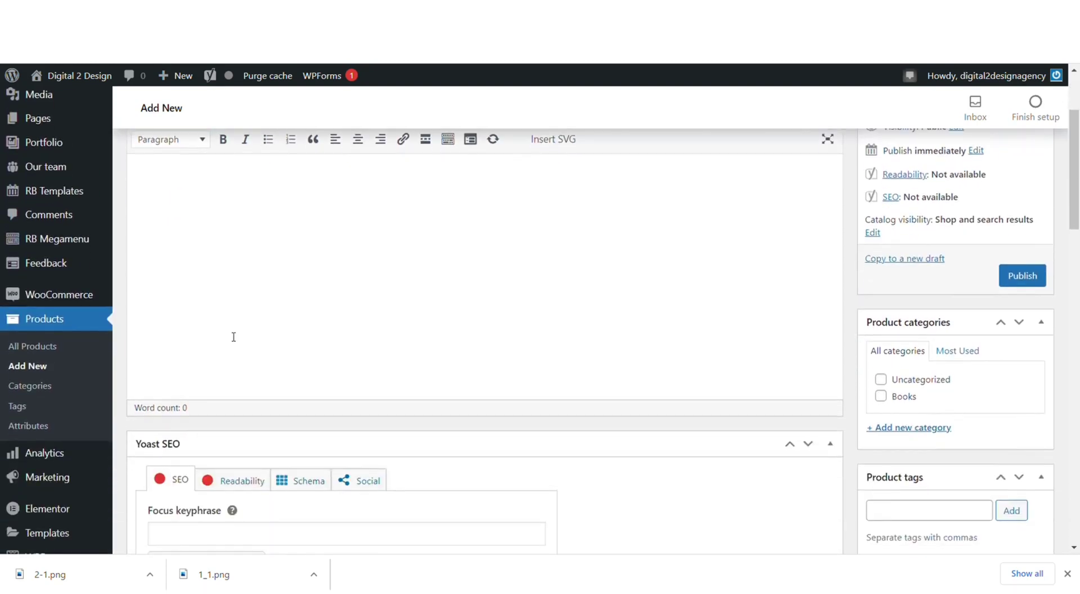
scroll(233, 337, "down", 10)
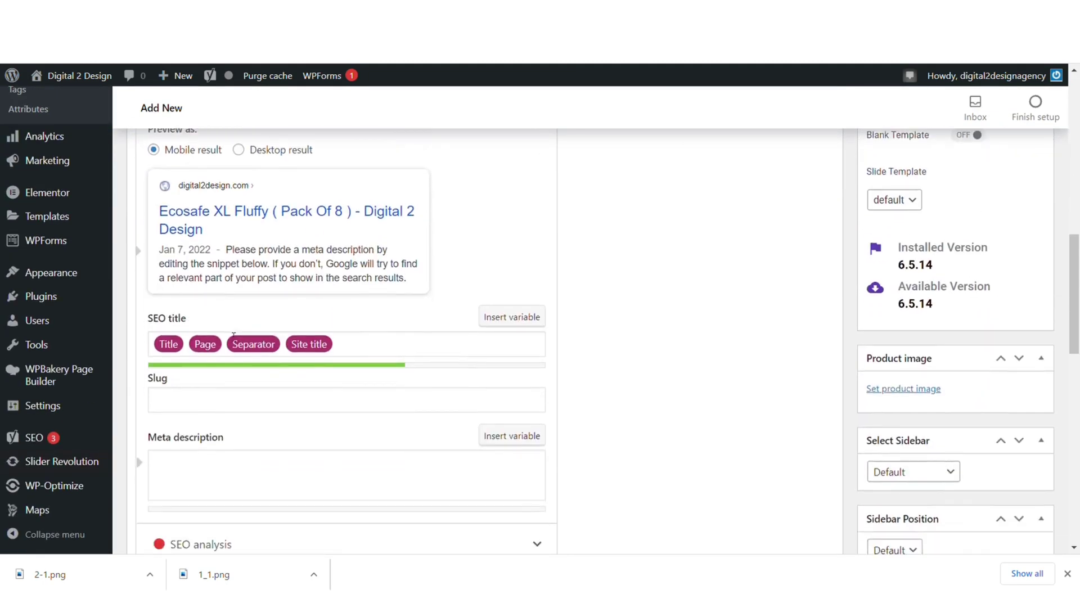
scroll(233, 337, "down", 4)
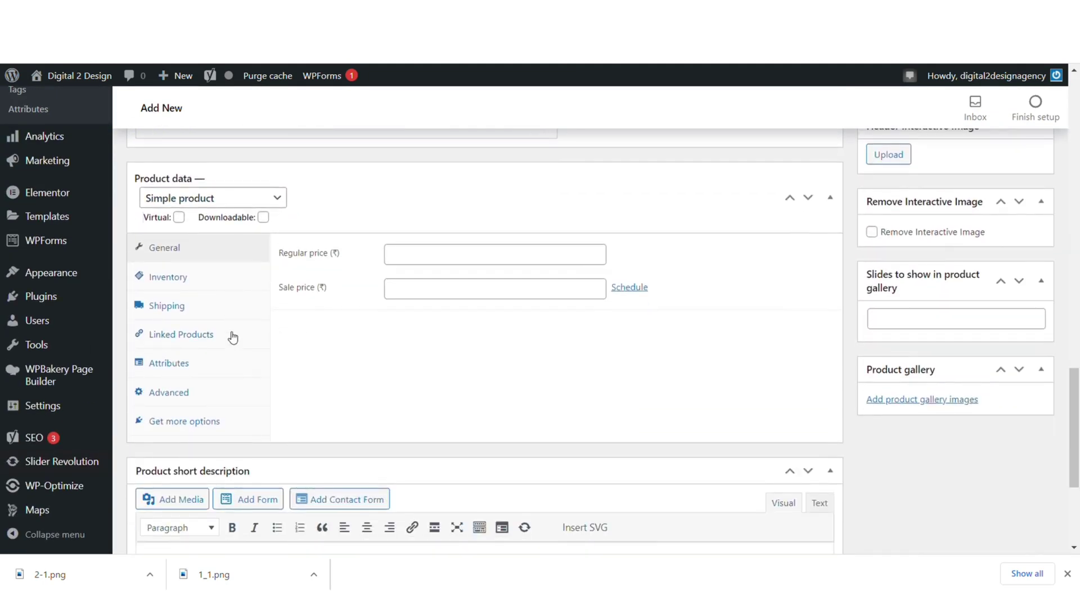
left_click(246, 204)
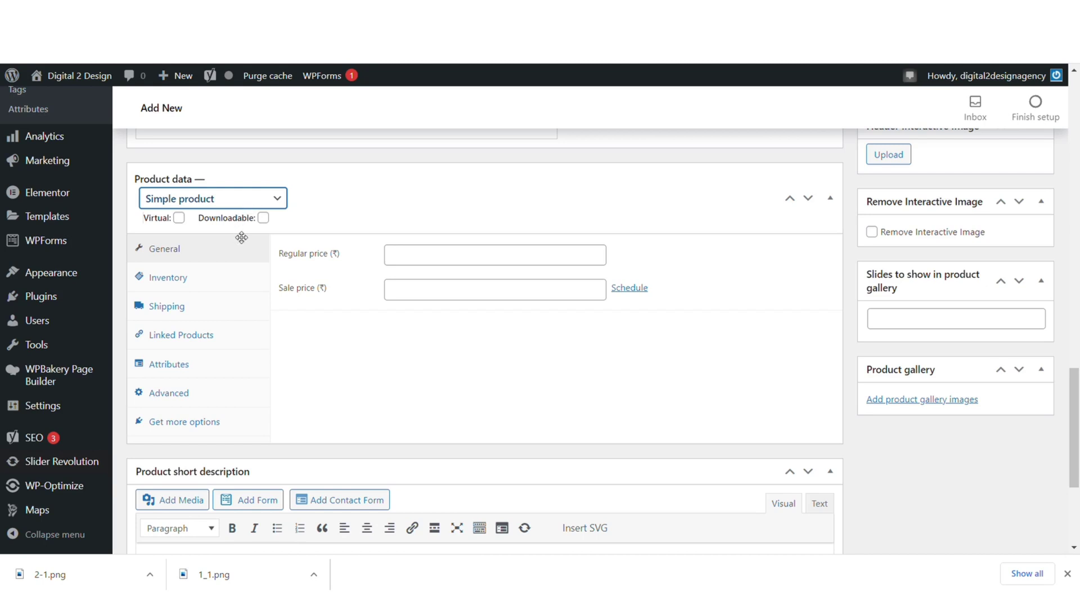
left_click(179, 218)
left_click(179, 218)
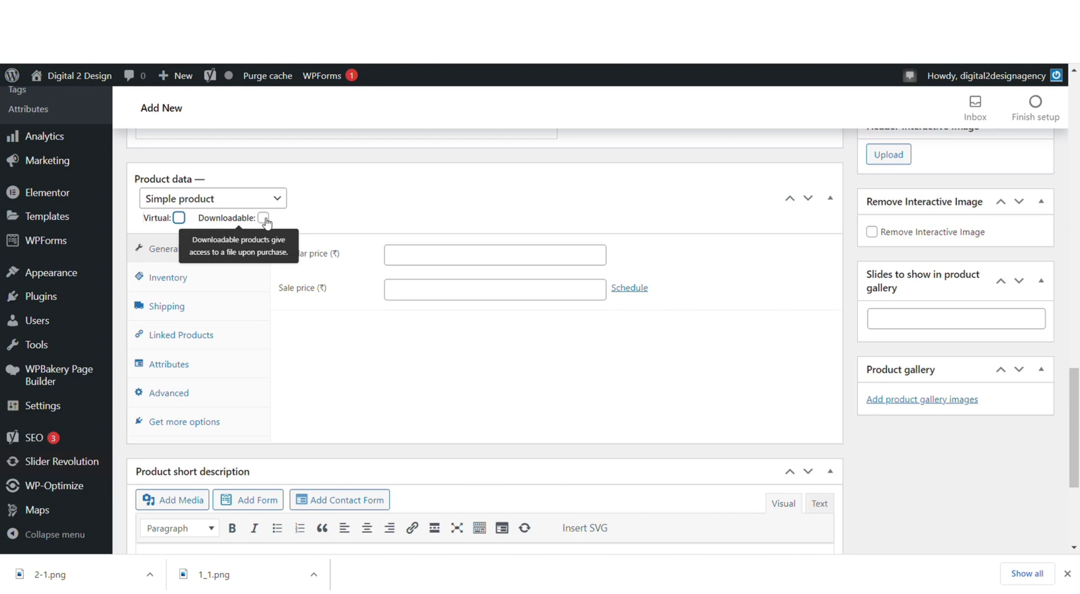
Step: Set the product's regular price to ₹6.99 and leave the sale price unscheduled
left_click(400, 257)
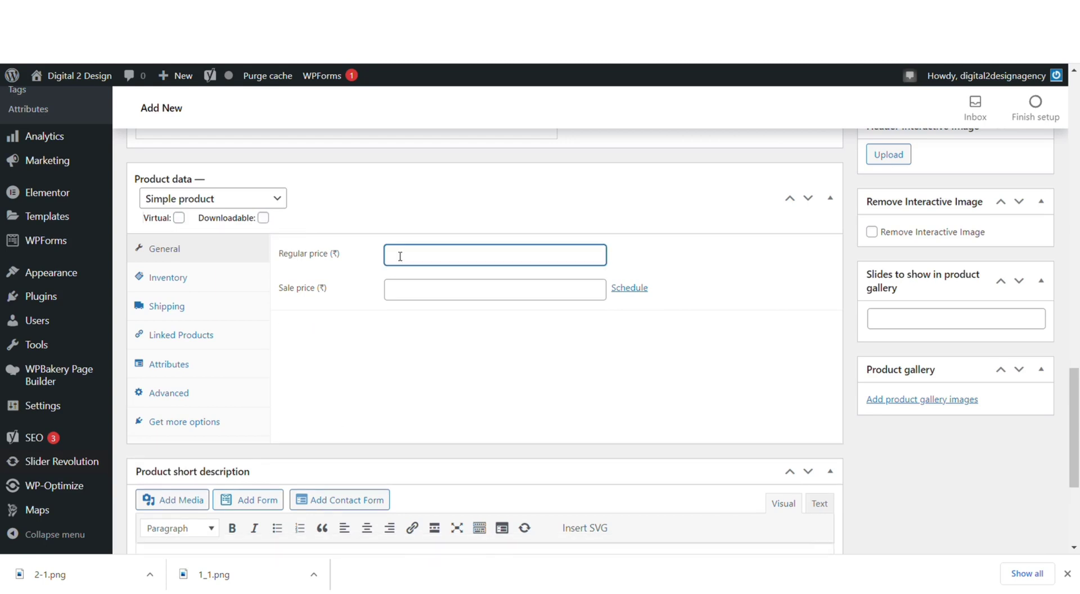
type("6.99")
left_click(642, 290)
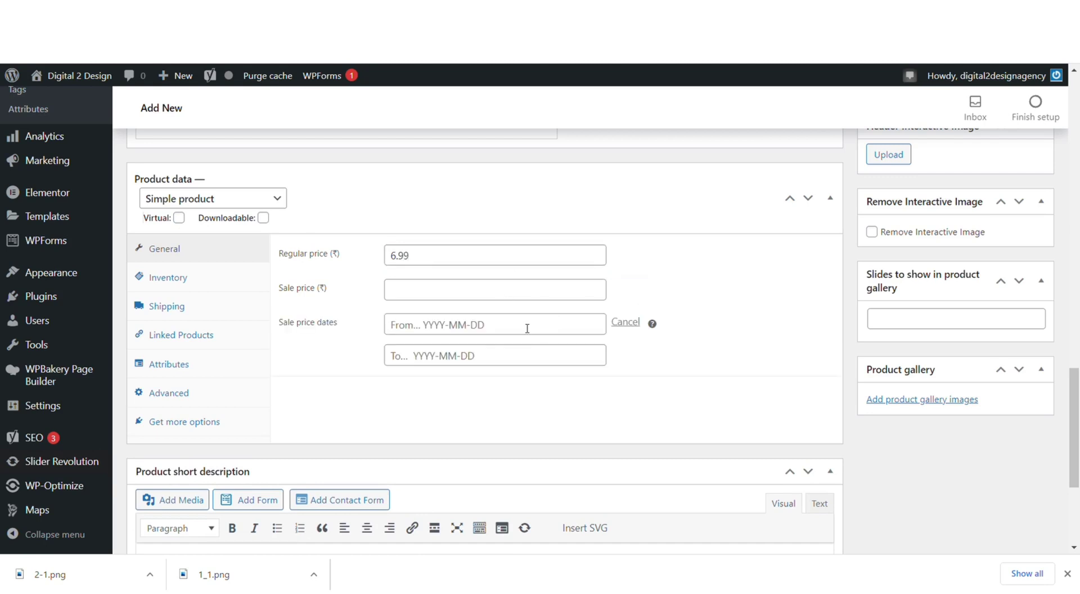
left_click(636, 324)
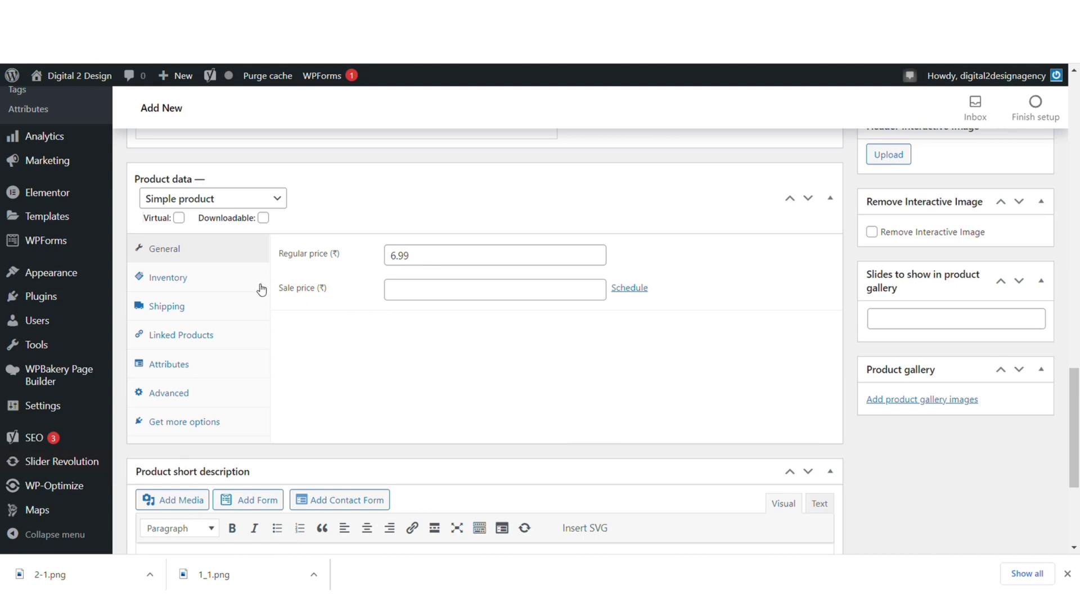
Step: Enter 1001 as the product's SKU in its inventory data
left_click(220, 286)
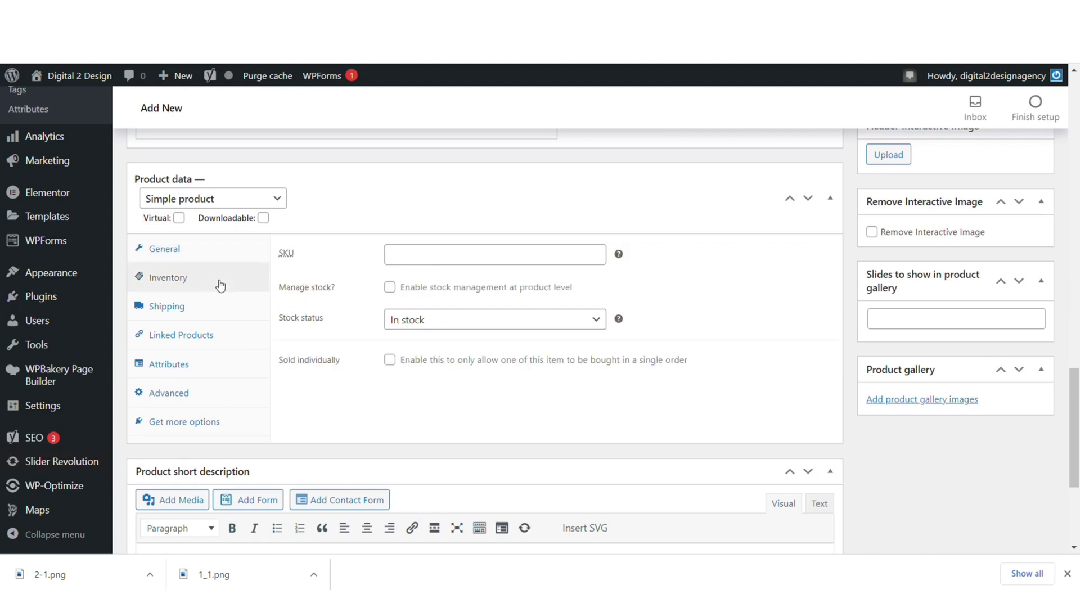
left_click(428, 254)
type("1001")
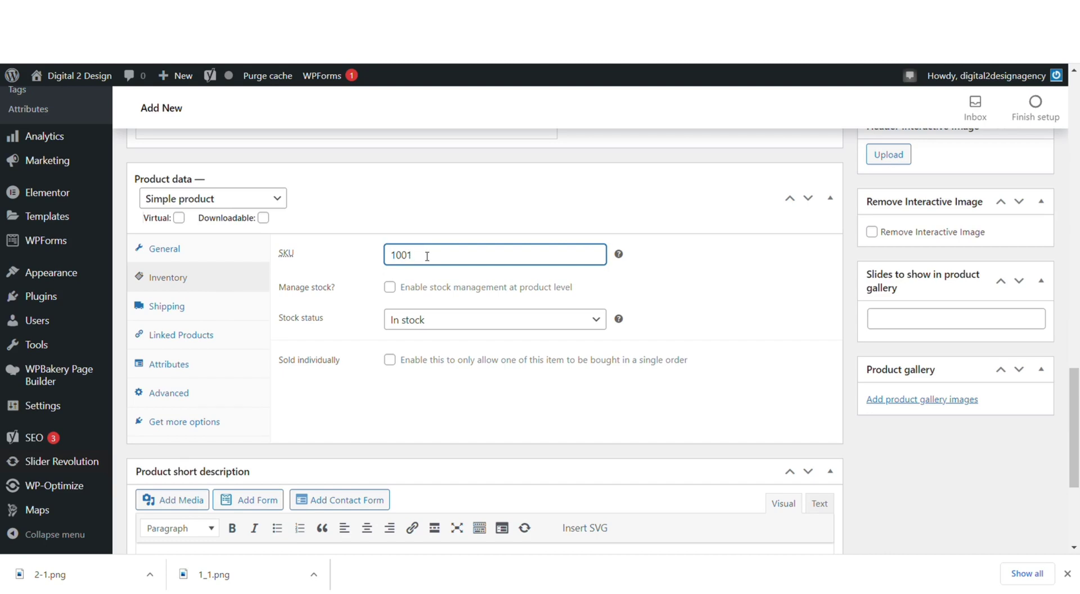
Step: Try product-level stock management with backorders set to Allow, a low stock threshold of 2 and the sold individually option
left_click(390, 288)
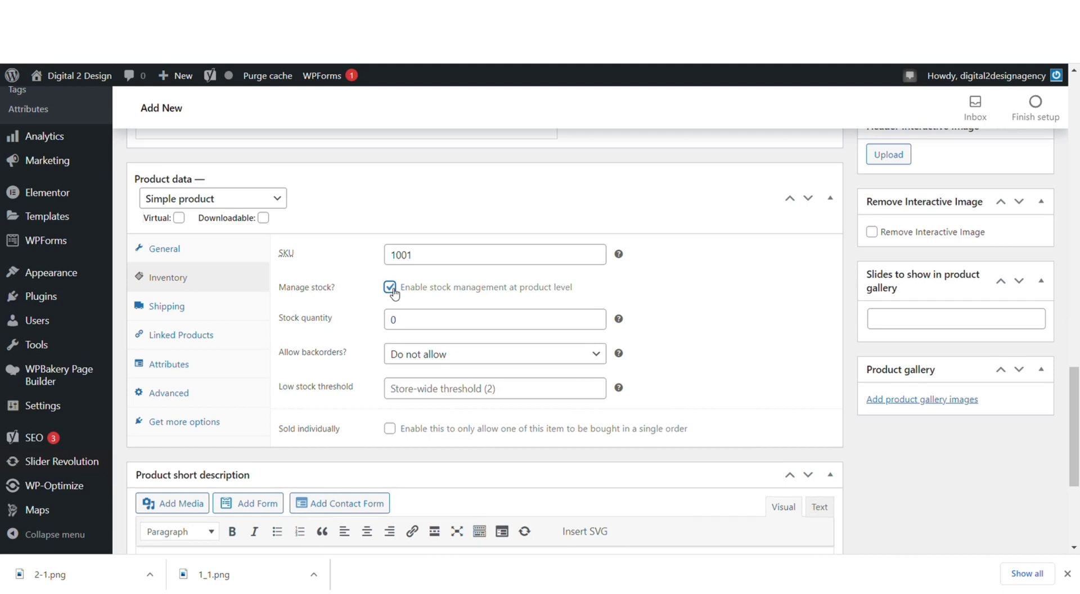
left_click(424, 358)
left_click(432, 401)
left_click(436, 392)
type("2")
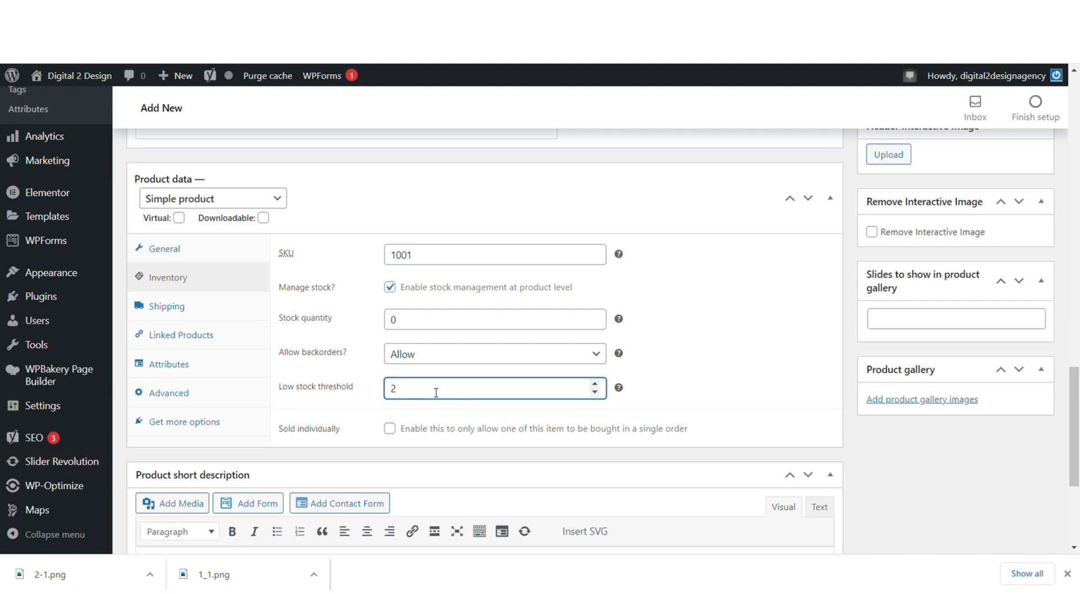
left_click(390, 429)
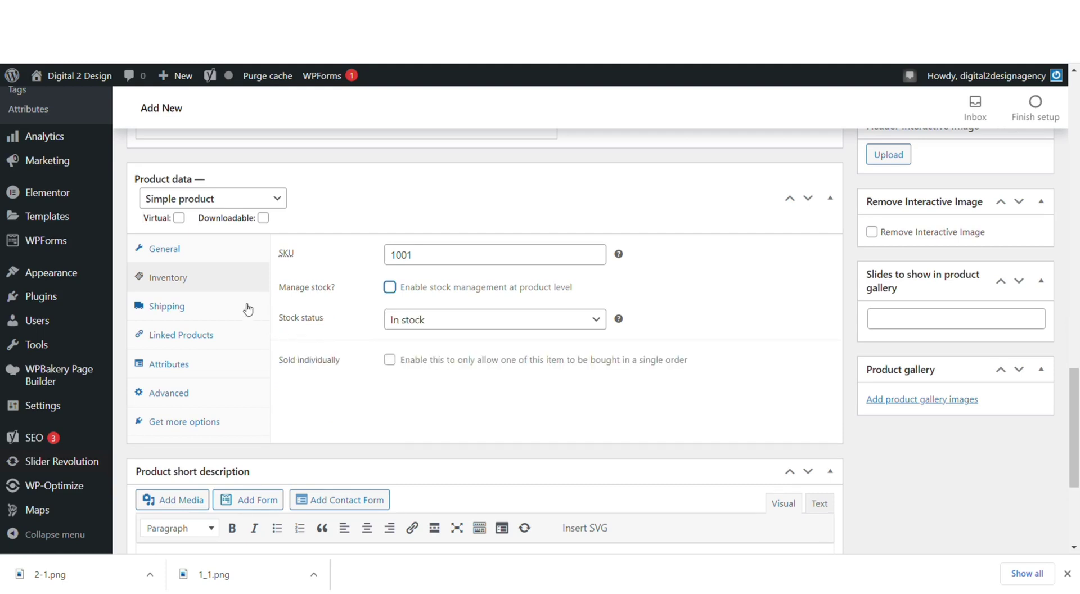
Step: Review the product's shipping class and dimension fields, its upsell and cross-sell fields, and its attribute settings
left_click(246, 308)
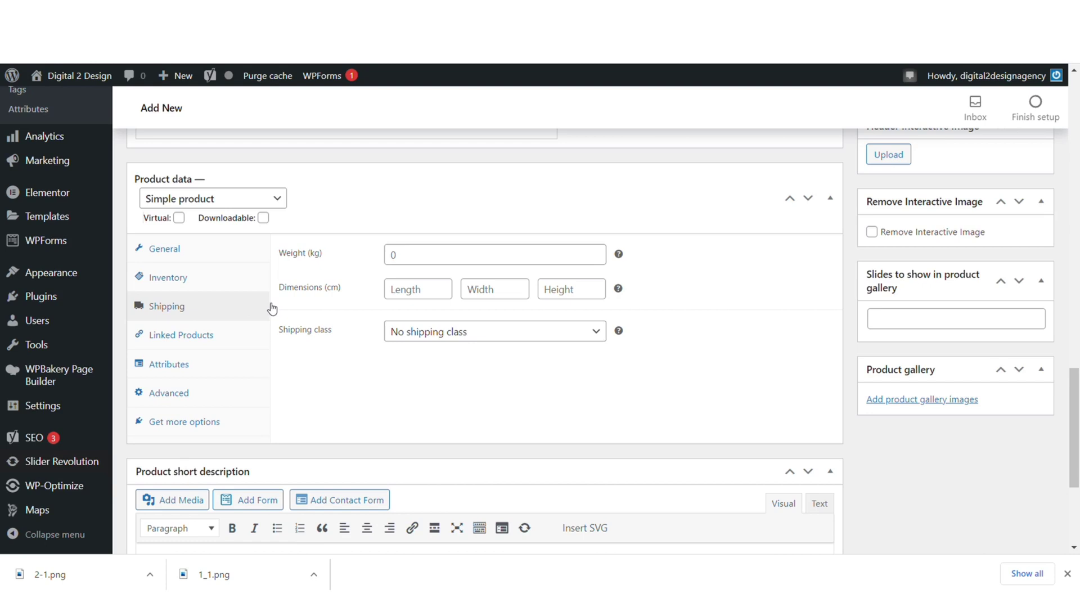
left_click(426, 332)
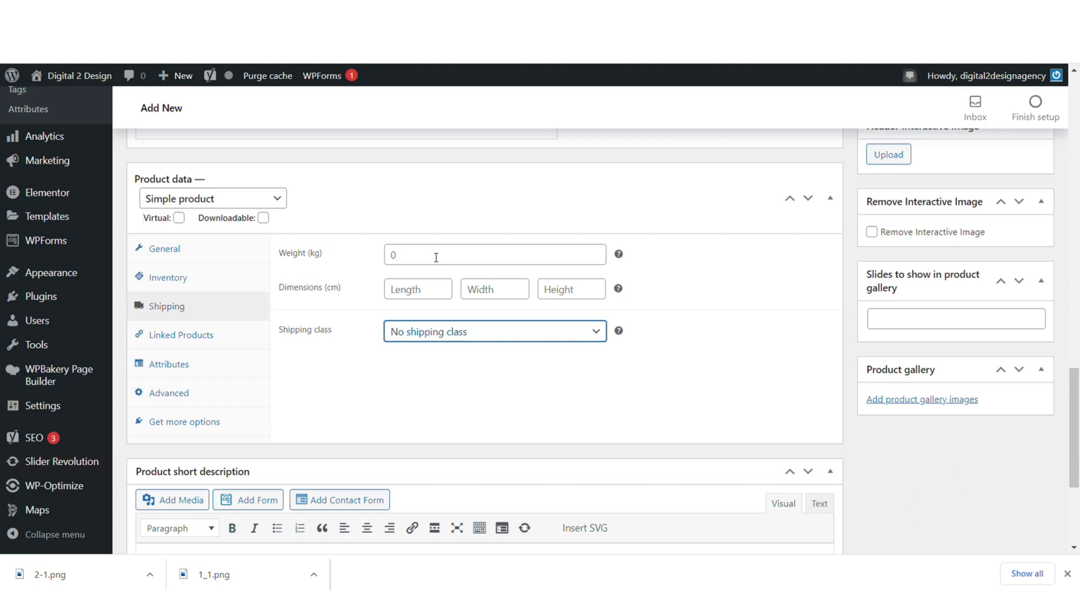
left_click(228, 342)
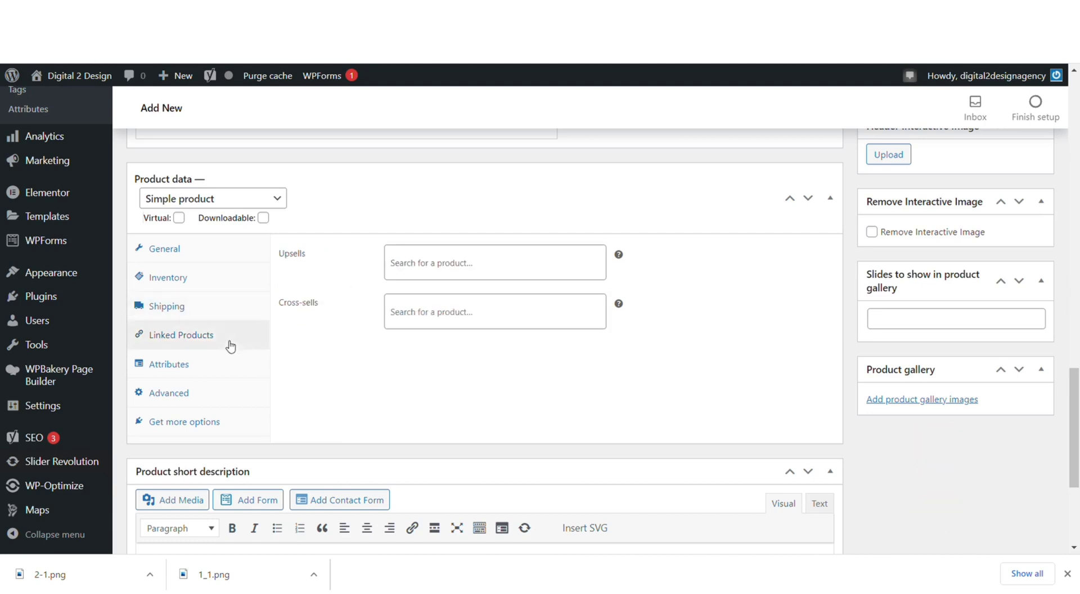
left_click(430, 272)
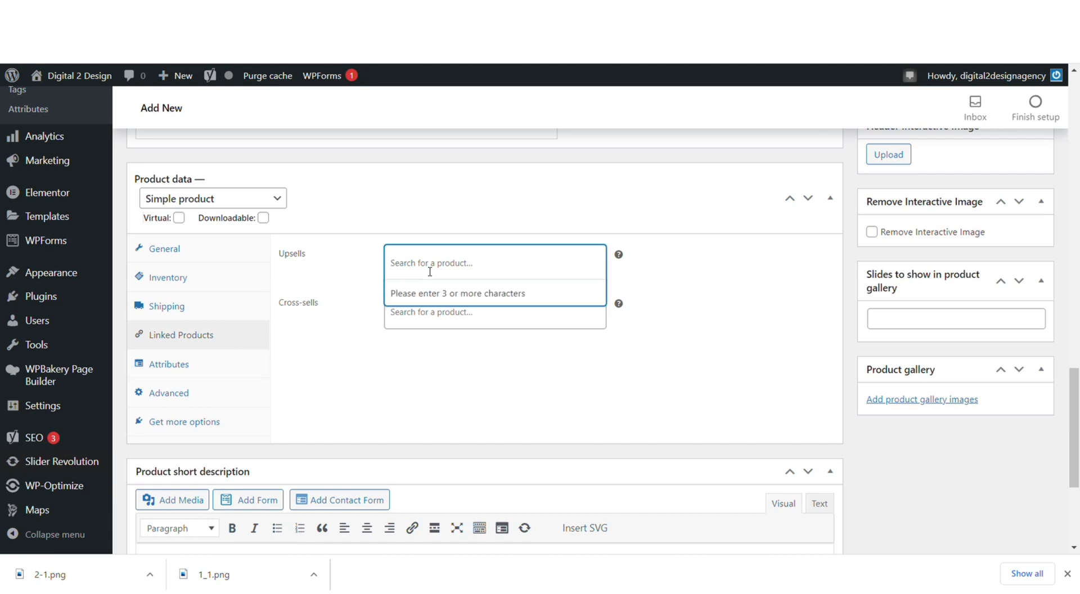
left_click(424, 325)
left_click(432, 373)
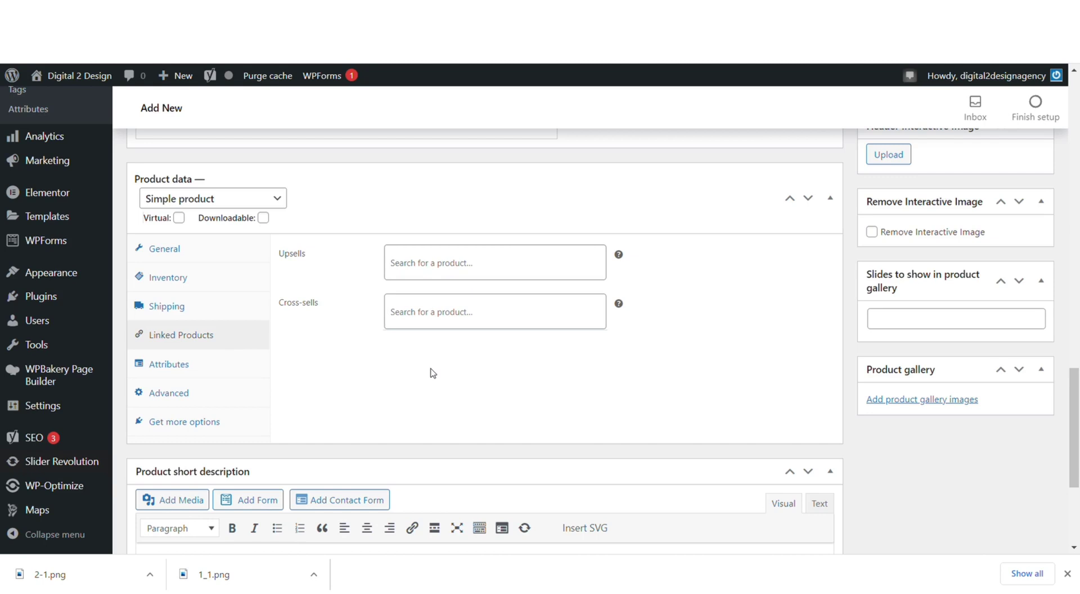
left_click(261, 364)
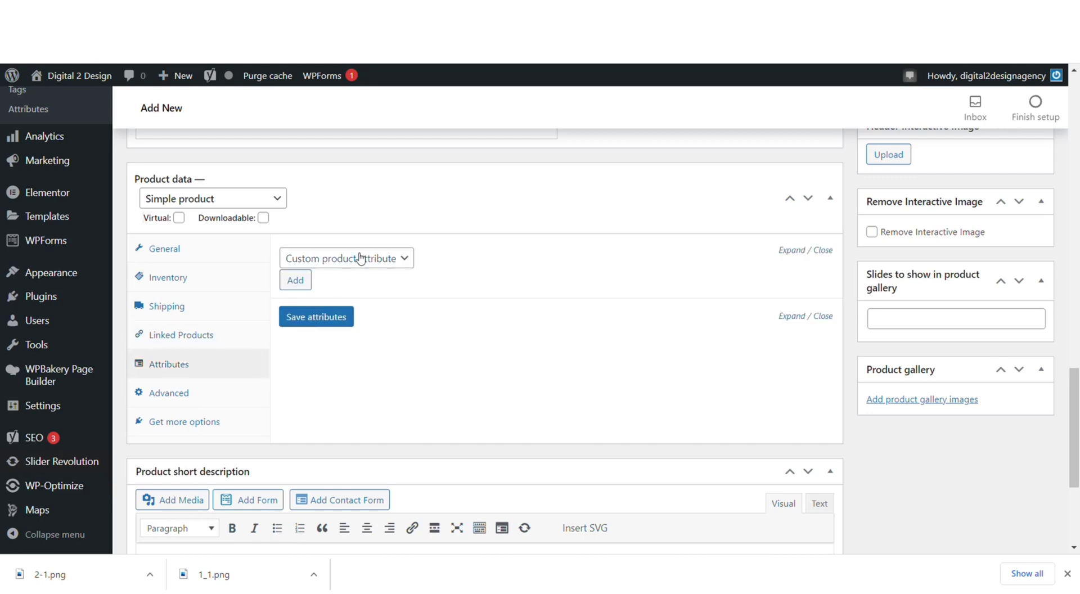
Step: Add a custom product attribute named Size with the values 6 | 12 and save the attributes
left_click(307, 281)
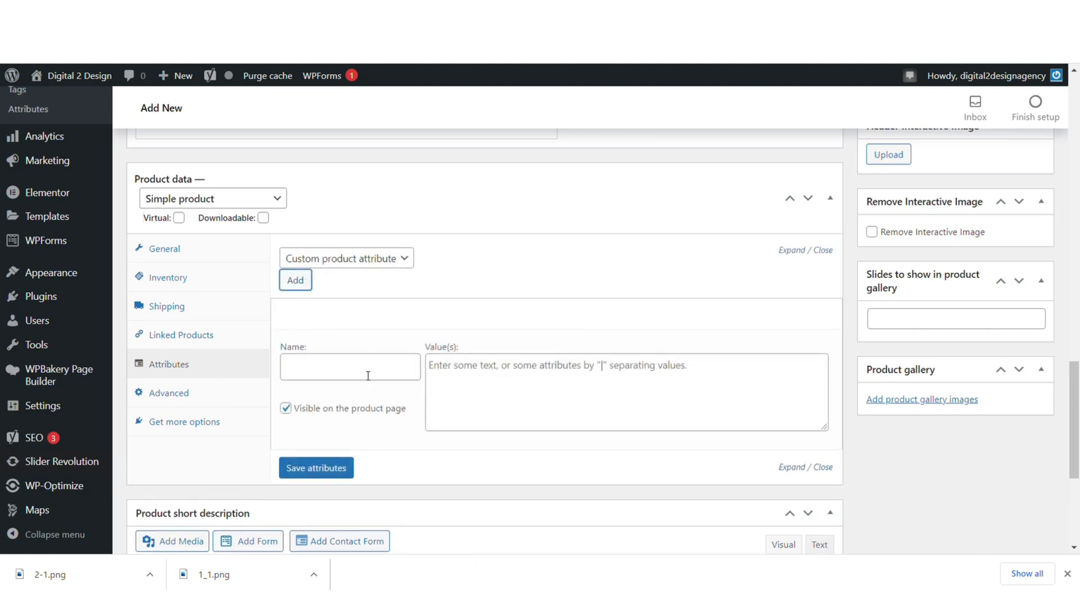
left_click(368, 375)
type("Size")
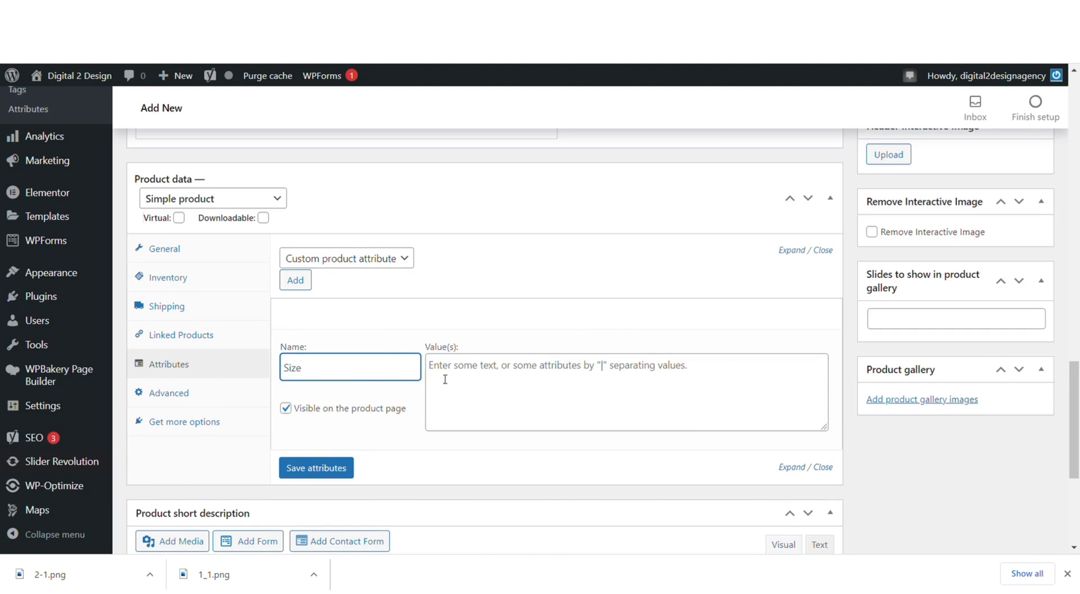
left_click(496, 382)
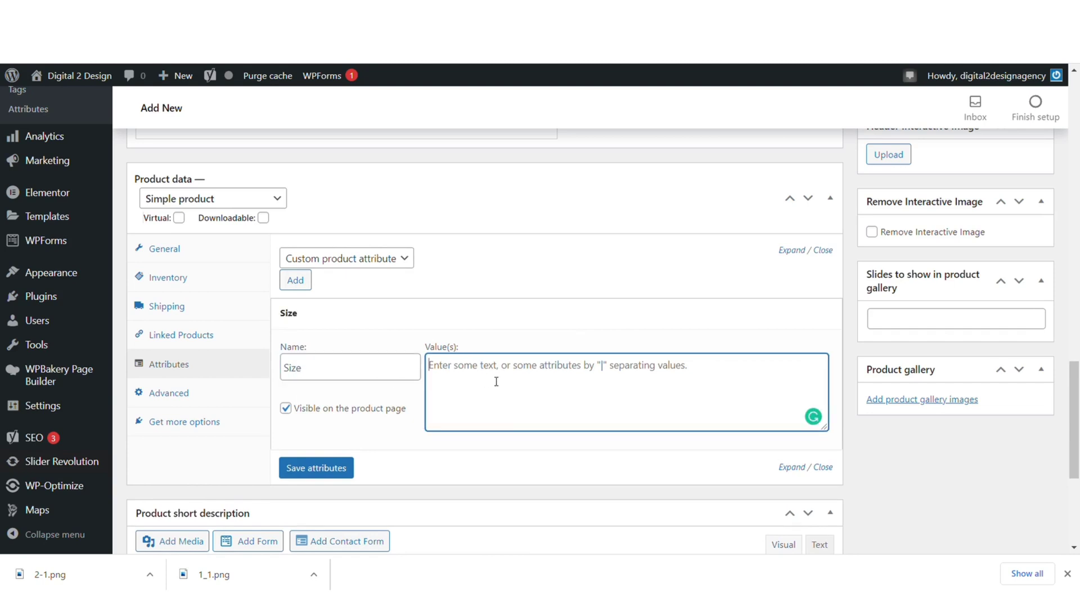
type("6")
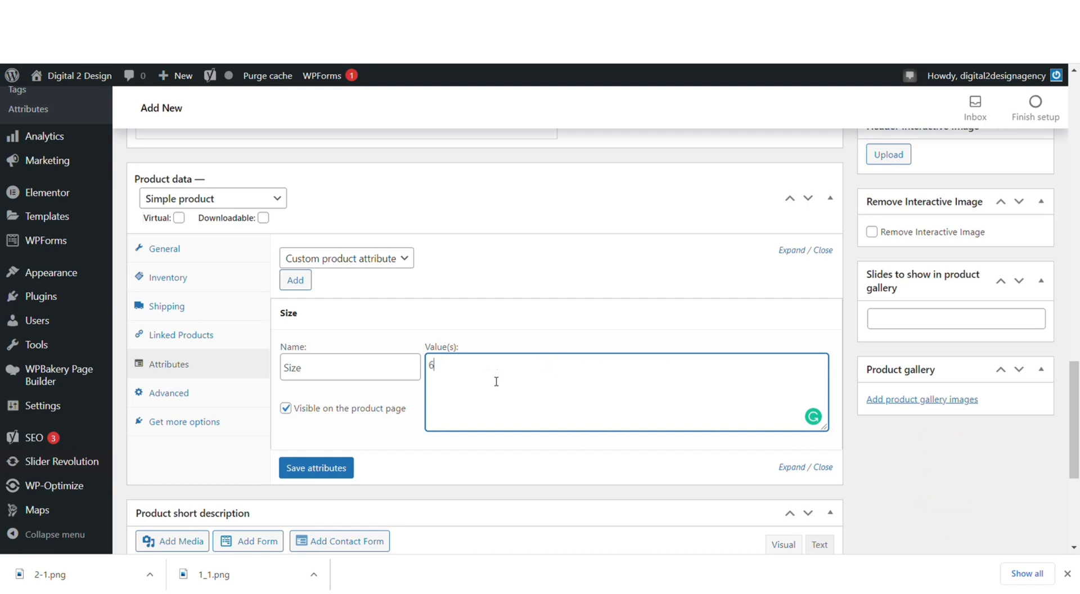
type(" | 12")
left_click(353, 469)
Step: Set the product's purchase note to "Instructions" and its menu order to 2, and try the enable reviews option
left_click(246, 393)
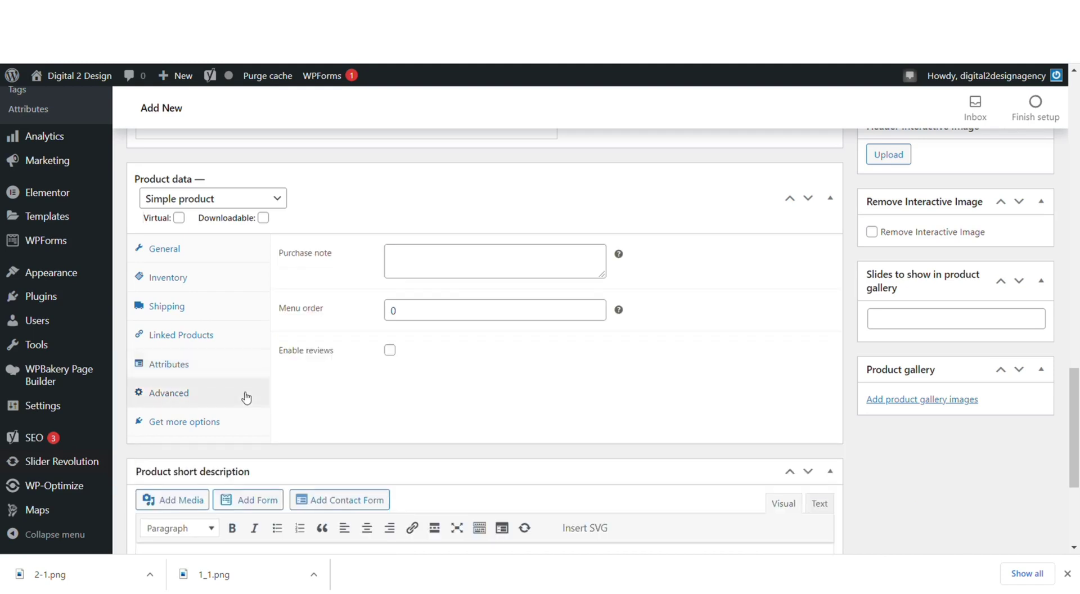
left_click(406, 270)
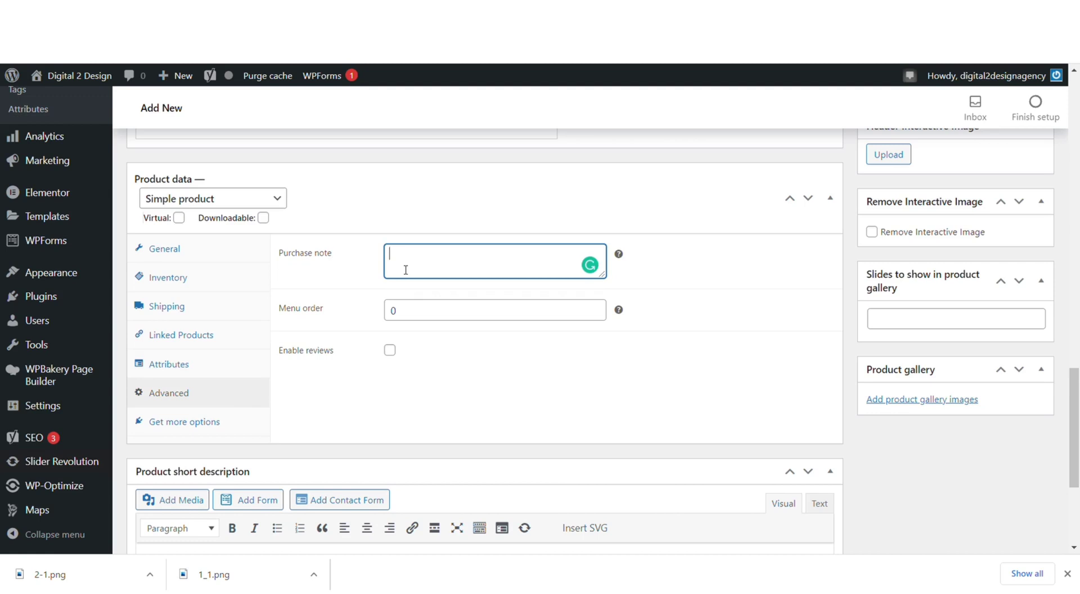
type("Instructions")
left_click(595, 306)
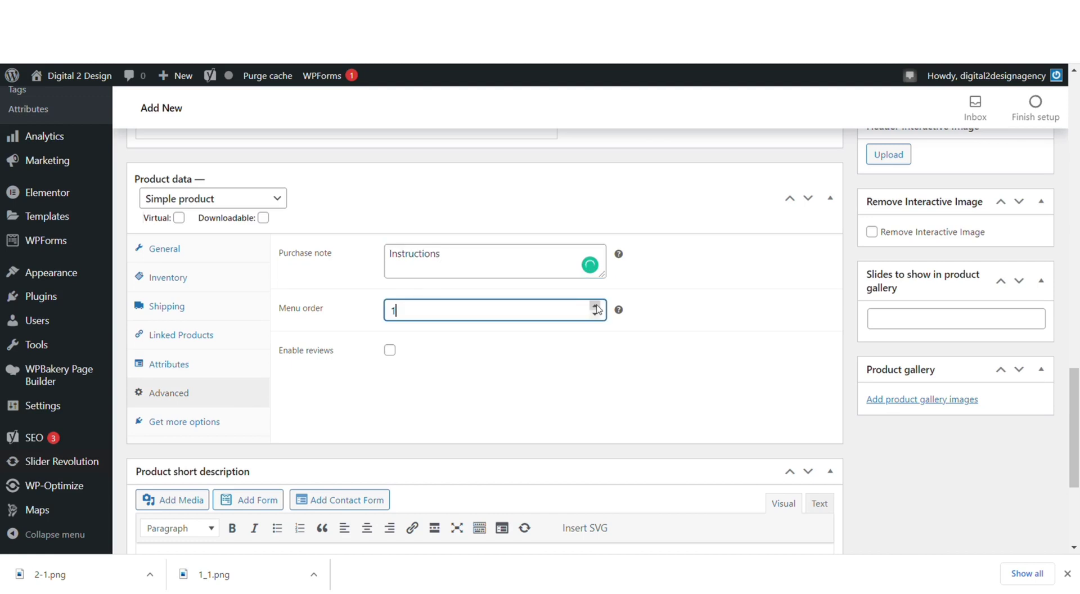
left_click(595, 306)
left_click(394, 355)
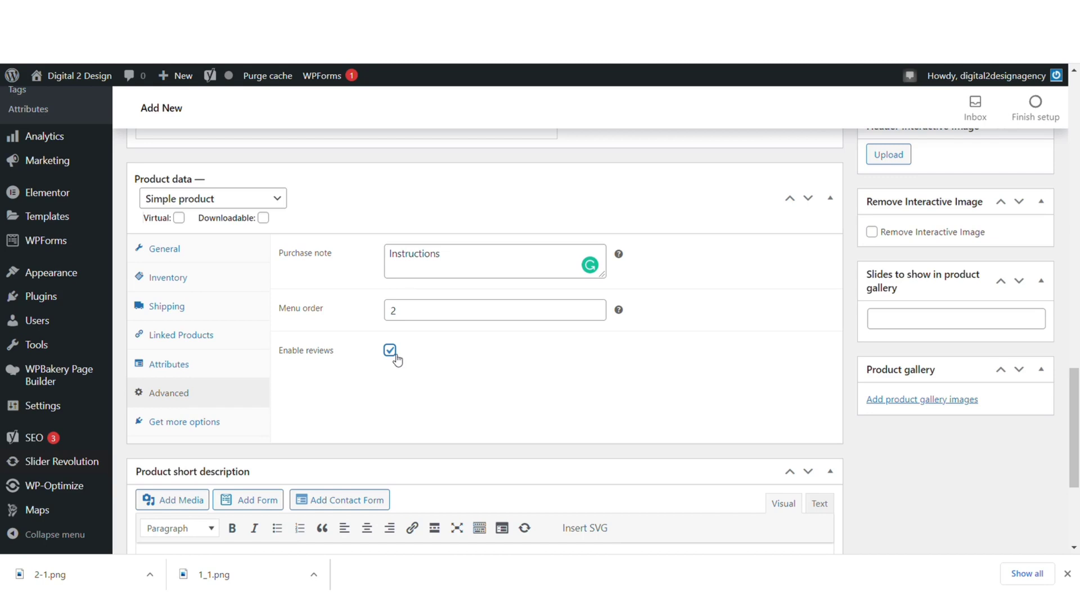
Step: Paste the prepared product text into the product short description and look through it up to its beginning
scroll(400, 368, "down", 4)
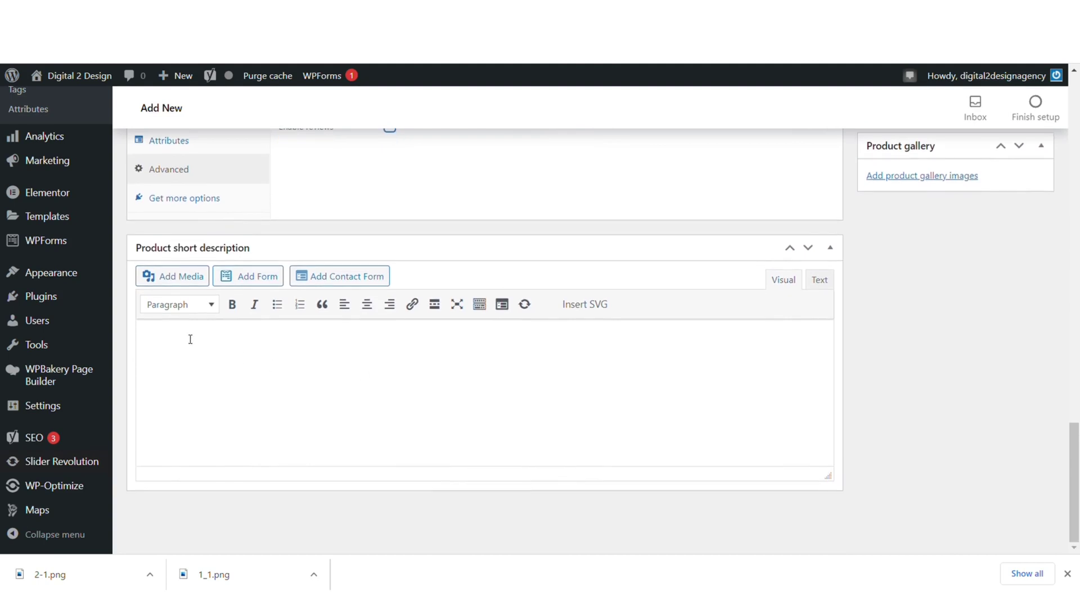
key("ctrl+v")
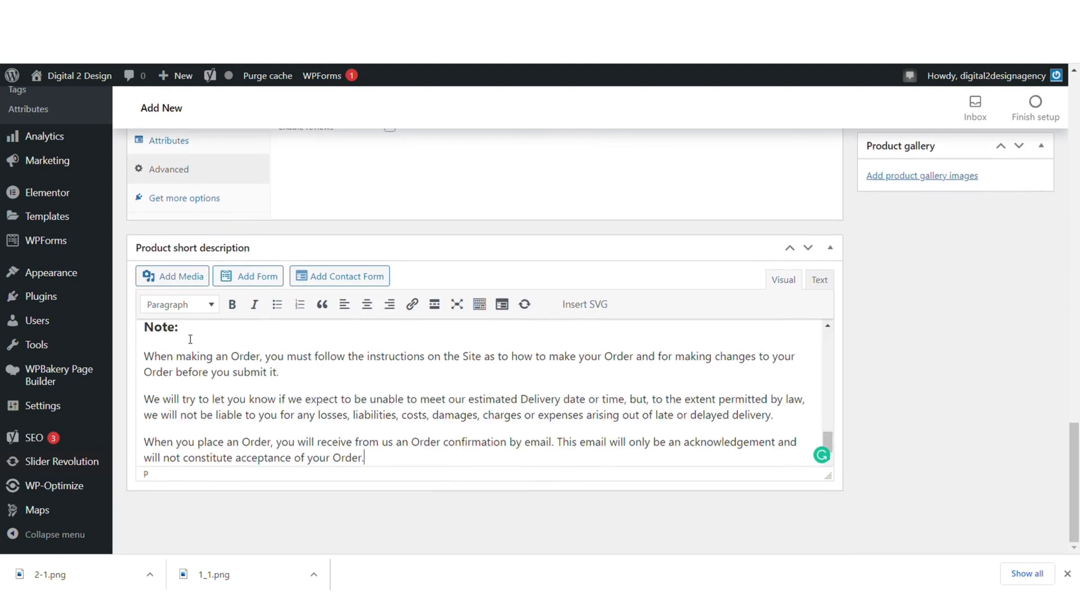
scroll(246, 384, "up", 4)
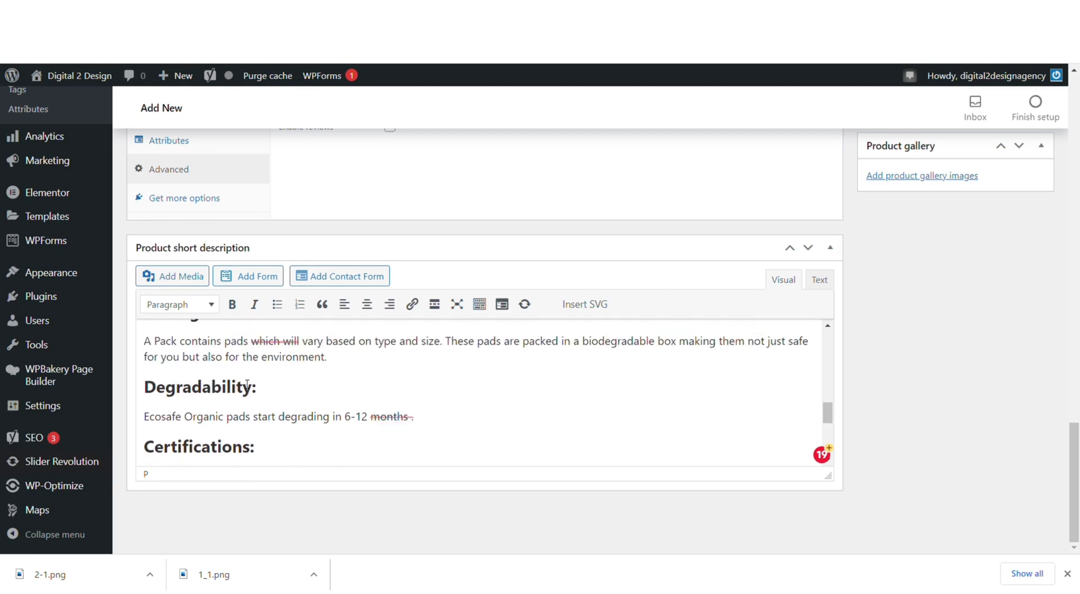
scroll(247, 383, "up", 8)
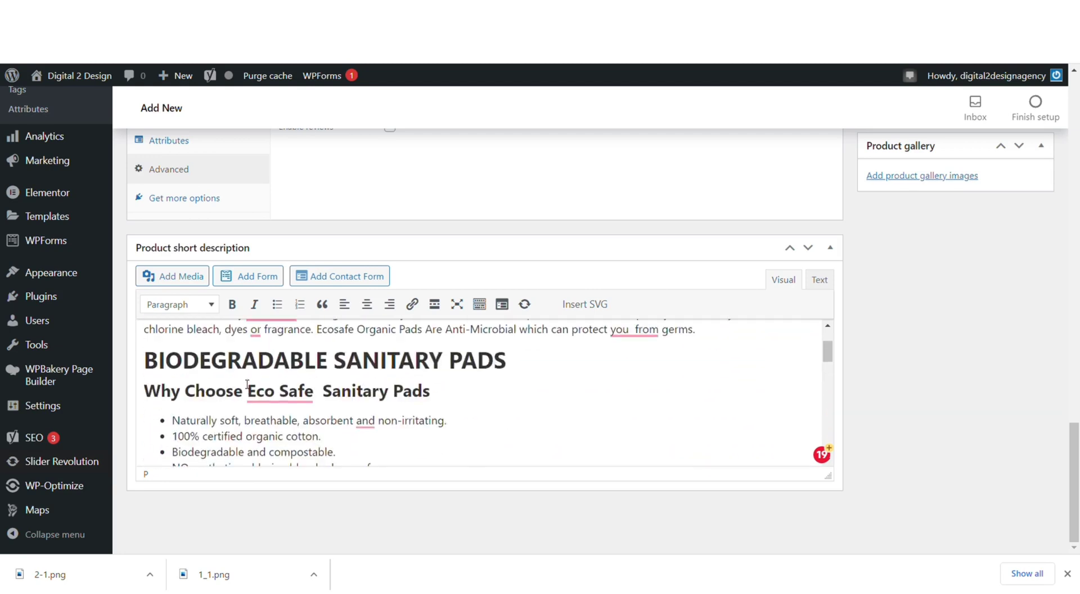
left_click(250, 384)
left_click(277, 422)
Step: Set the pink Ecosafe XL Fluffy box picture as the product image
scroll(694, 410, "up", 5)
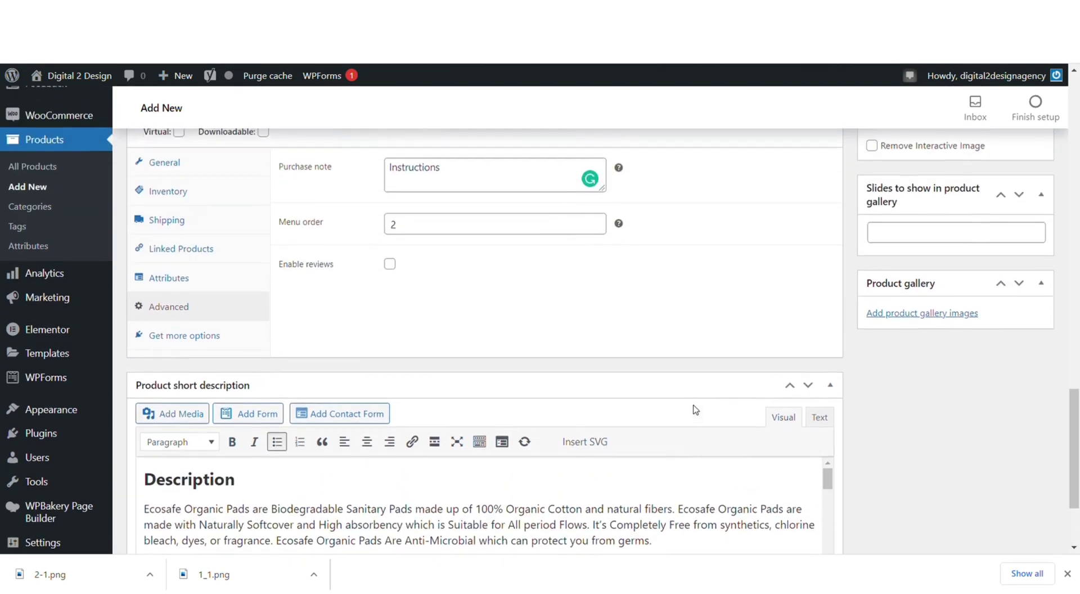
scroll(877, 422, "up", 7)
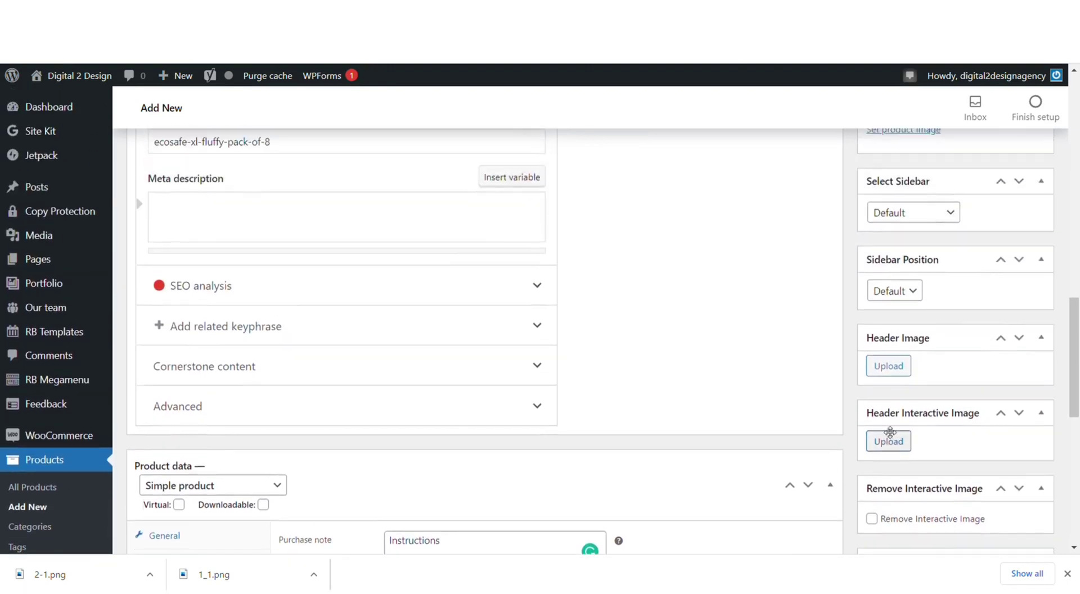
scroll(887, 430, "up", 3)
scroll(885, 429, "down", 1)
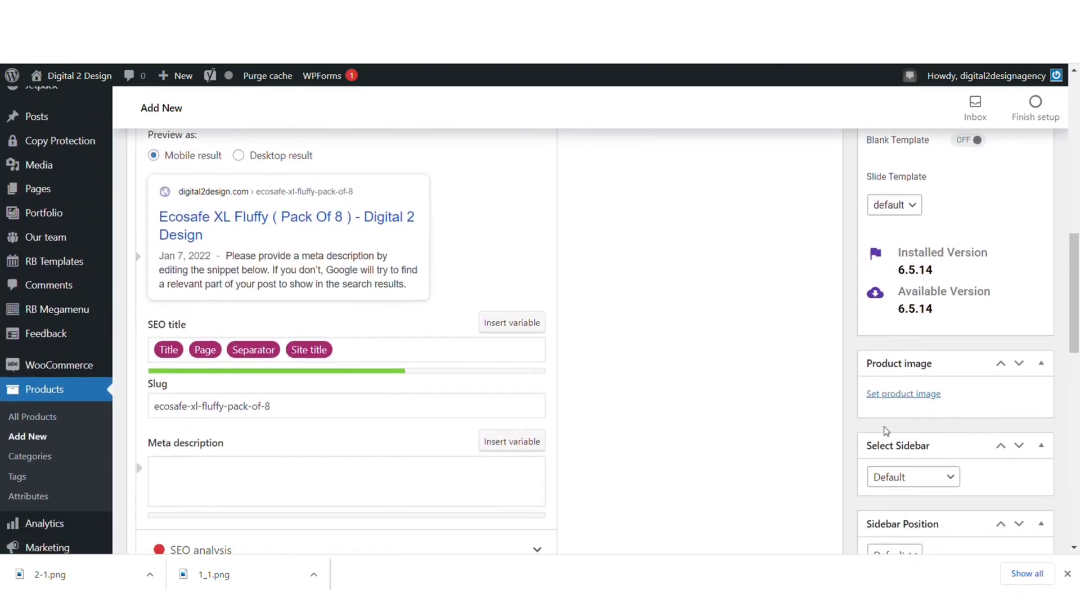
left_click(902, 404)
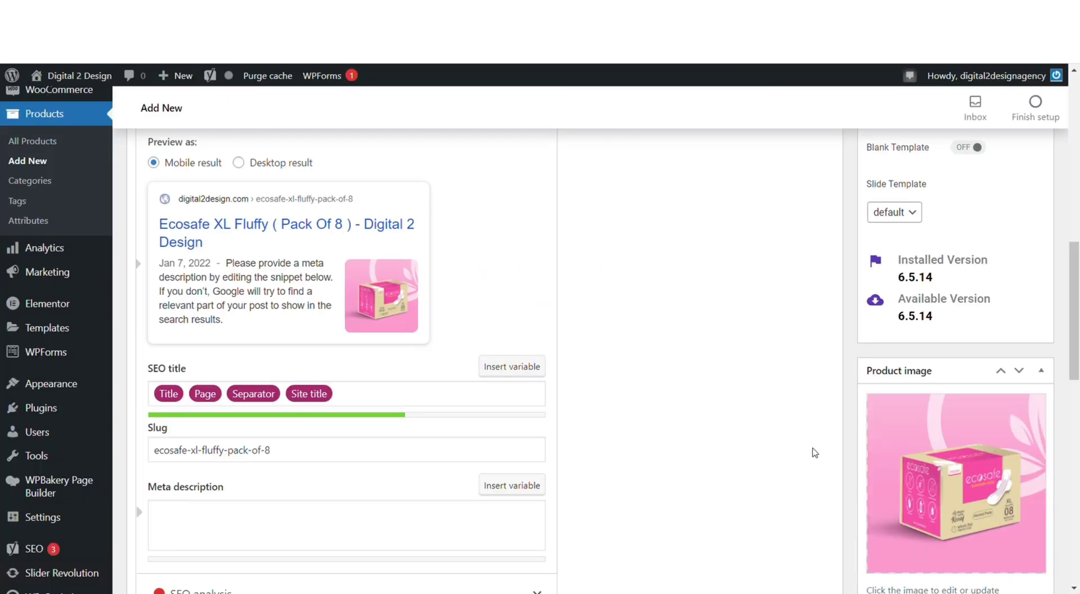
Step: Add the product tag "sanitary napkins"
scroll(956, 450, "down", 3)
scroll(976, 440, "up", 10)
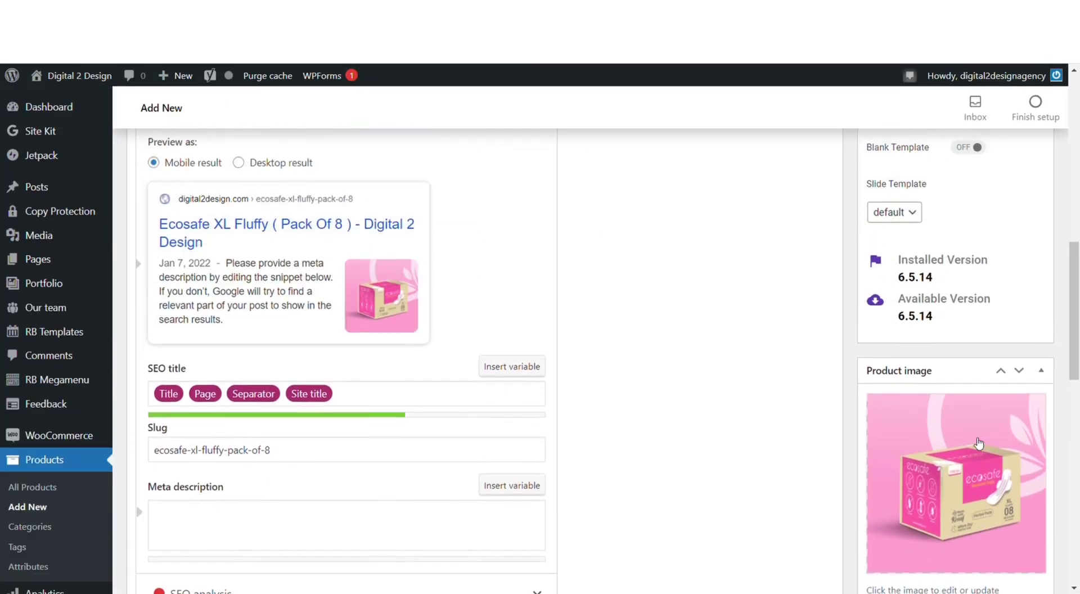
left_click(898, 370)
type("sanitary")
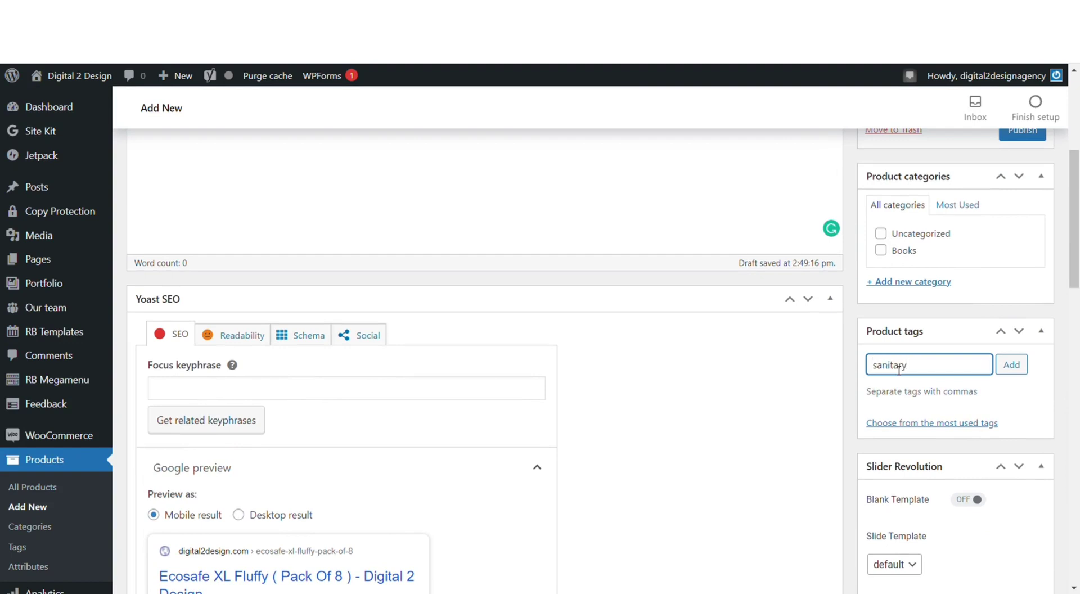
type(" napkins")
left_click(1011, 364)
Step: Mark the product as featured with catalog visibility set to Shop and search results, and publish it
scroll(917, 387, "up", 5)
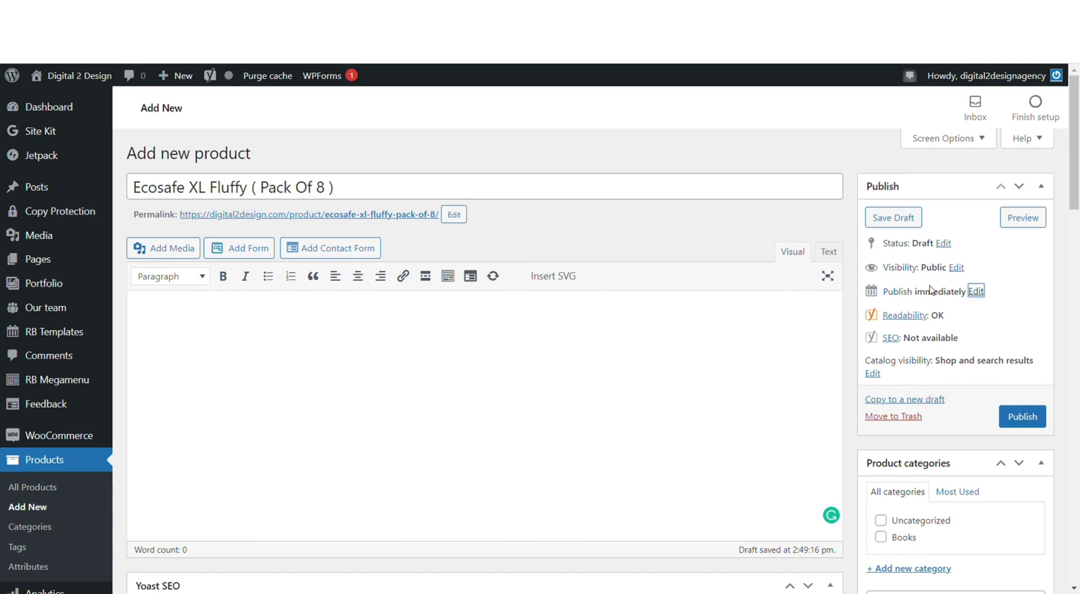
left_click(873, 373)
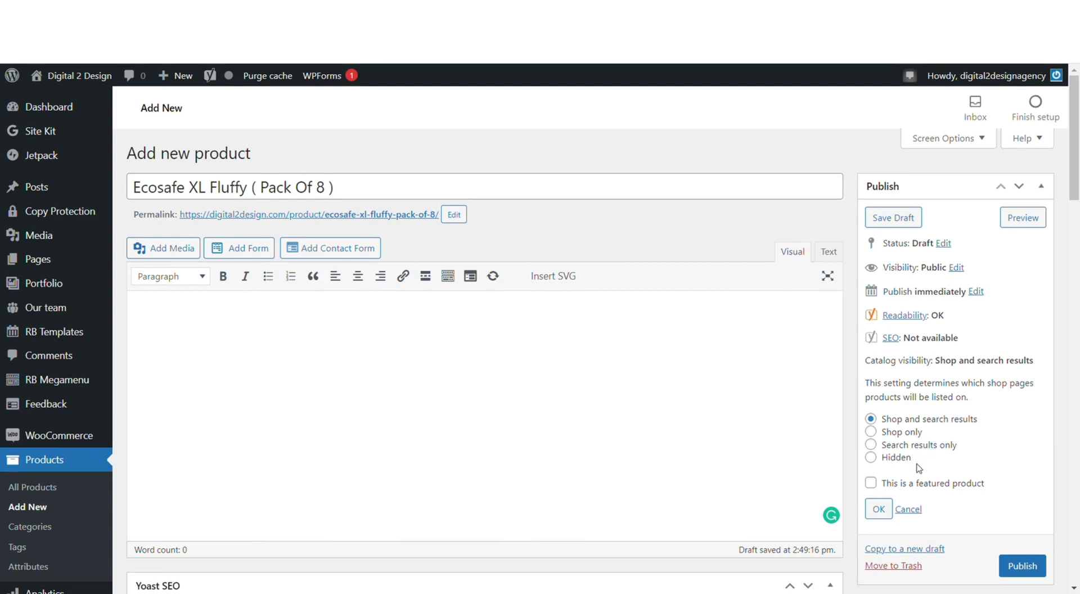
left_click(870, 432)
left_click(873, 445)
left_click(873, 458)
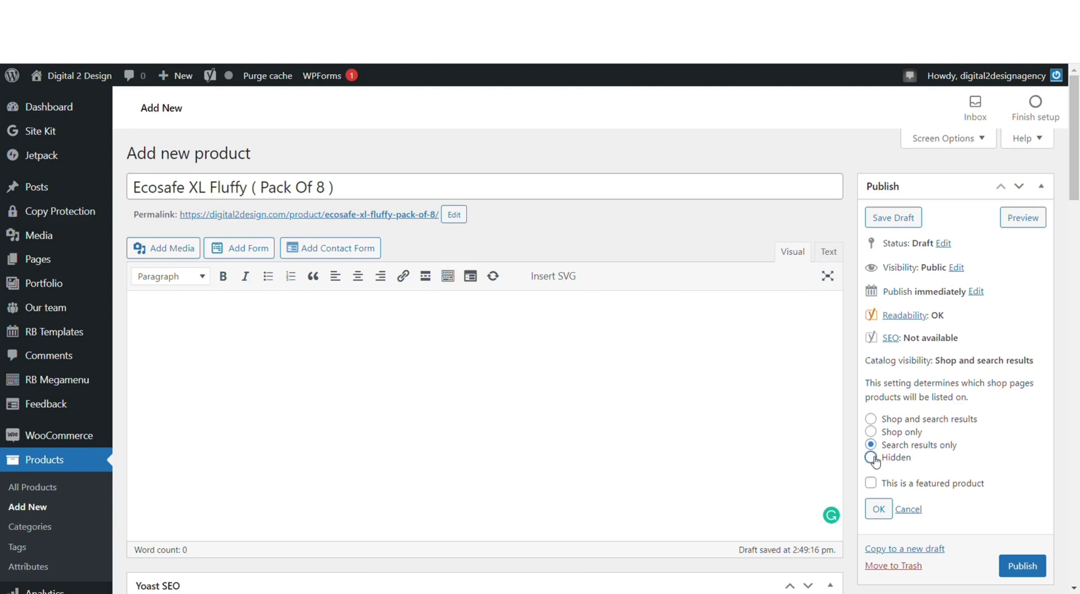
left_click(871, 419)
left_click(871, 483)
left_click(879, 509)
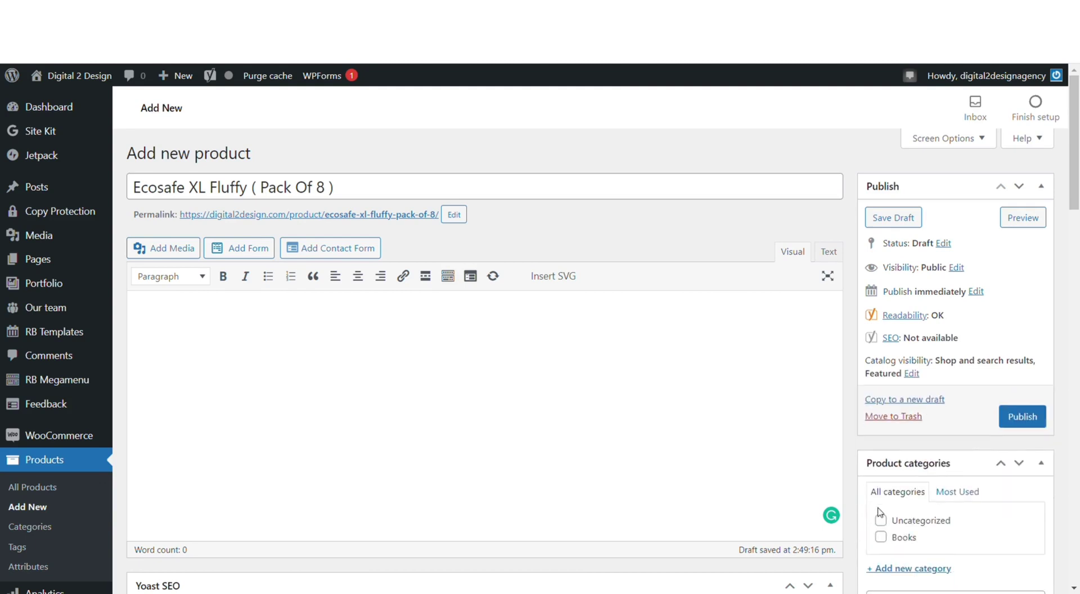
left_click(1017, 416)
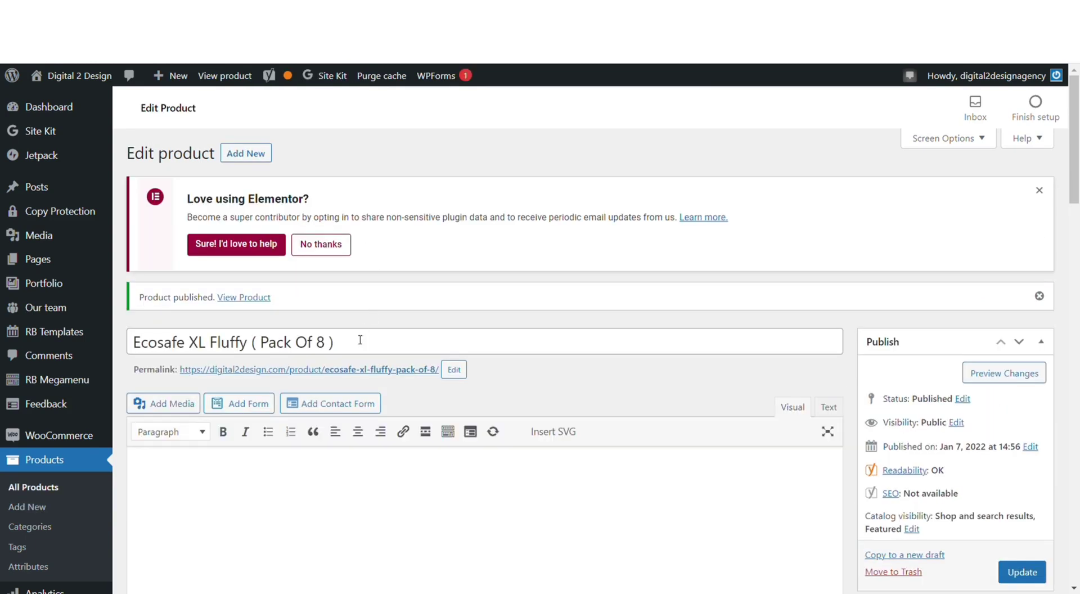
Step: Search the Ecosafe storefront for Ecosafe XL Fluffy (Pack of 8) and open its product page
left_click_drag(360, 340, 130, 302)
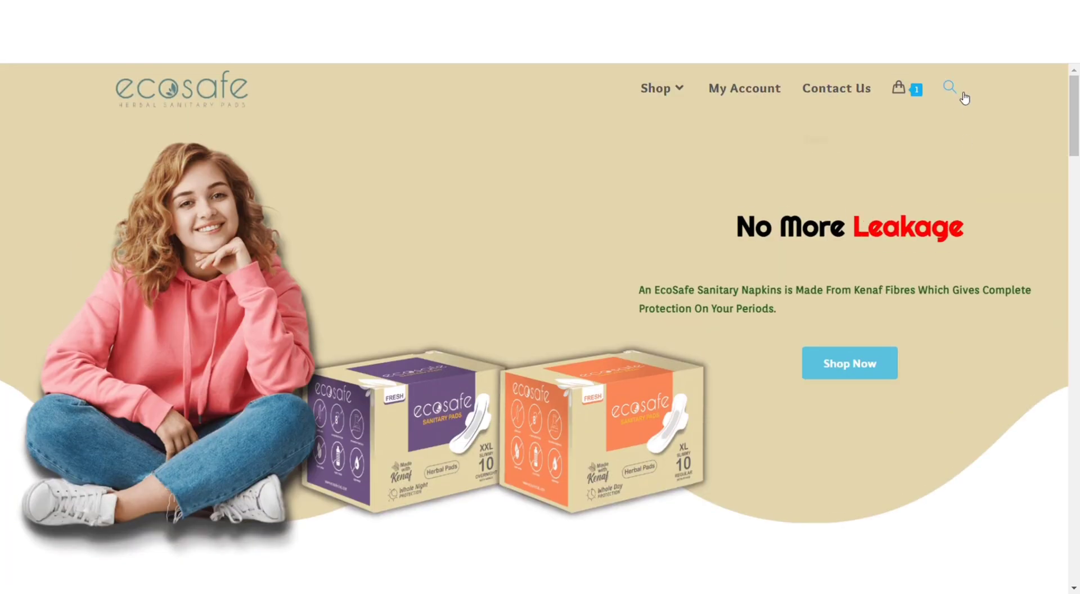
left_click(949, 88)
key("Return")
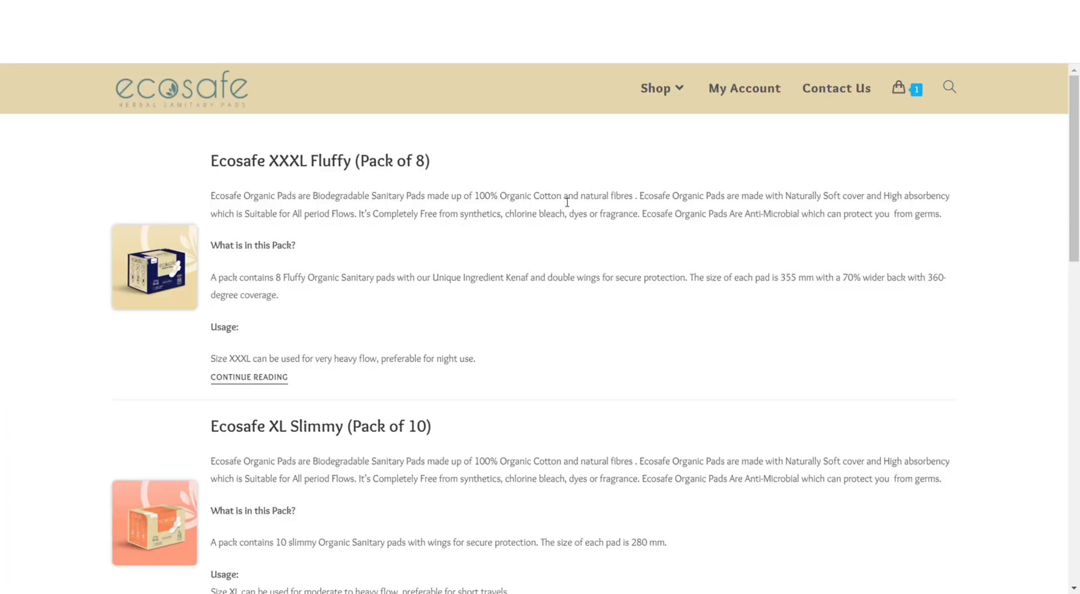
scroll(567, 203, "down", 5)
scroll(567, 203, "down", 5)
left_click(279, 413)
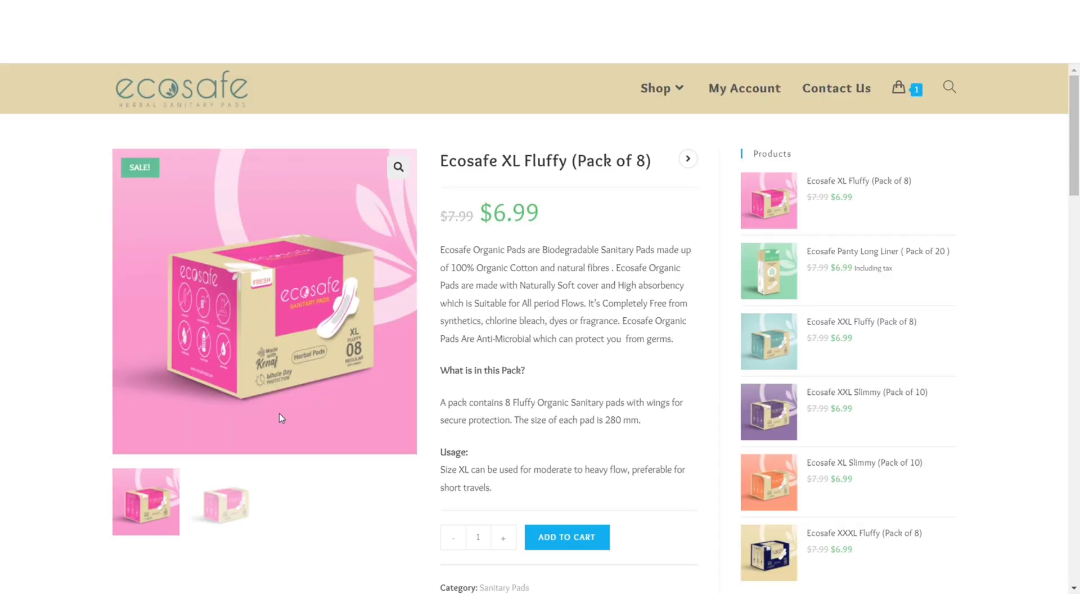
Step: Add two packs of Ecosafe XL Fluffy to the cart and proceed from the cart to checkout
left_click(548, 539)
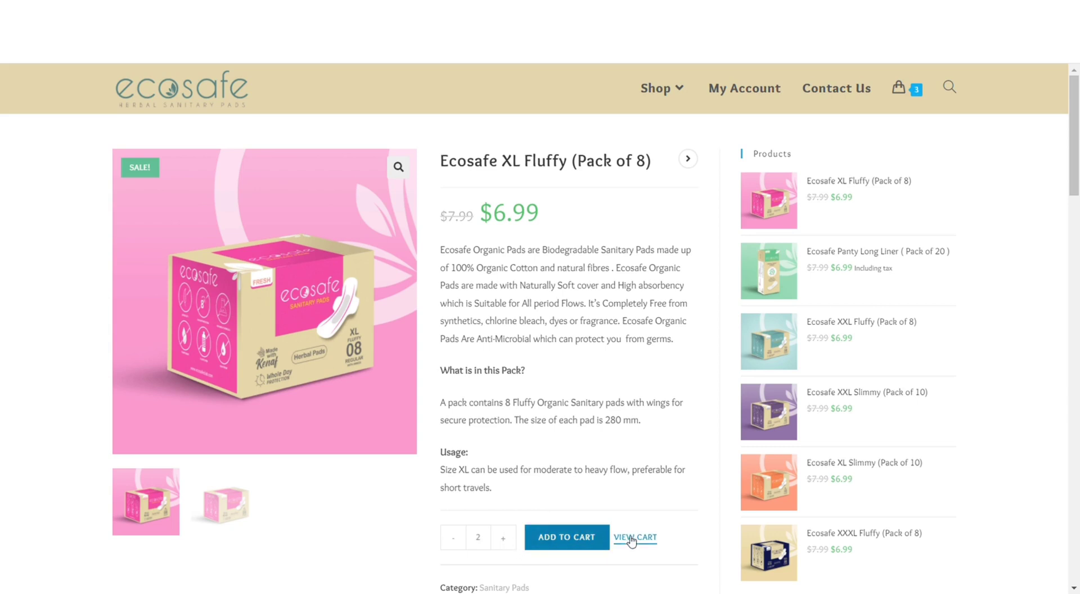
left_click(634, 538)
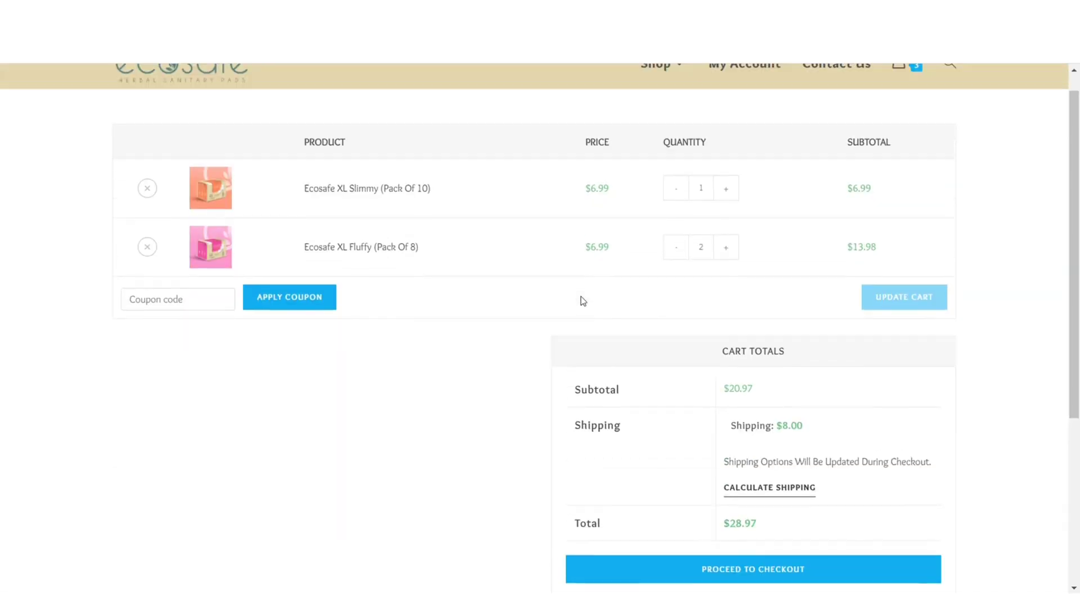
scroll(579, 301, "down", 1)
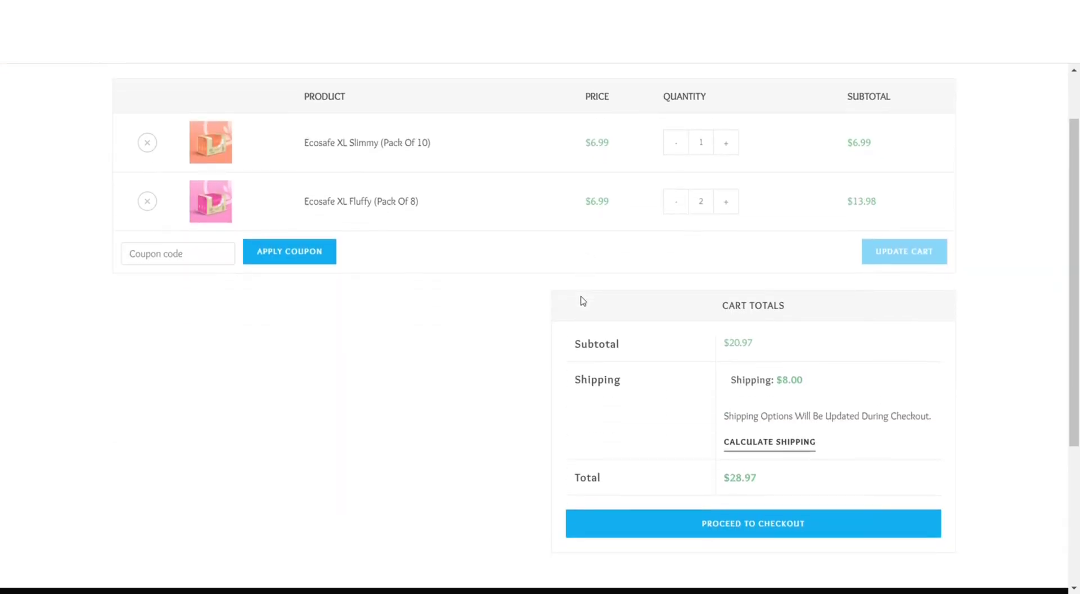
left_click(687, 524)
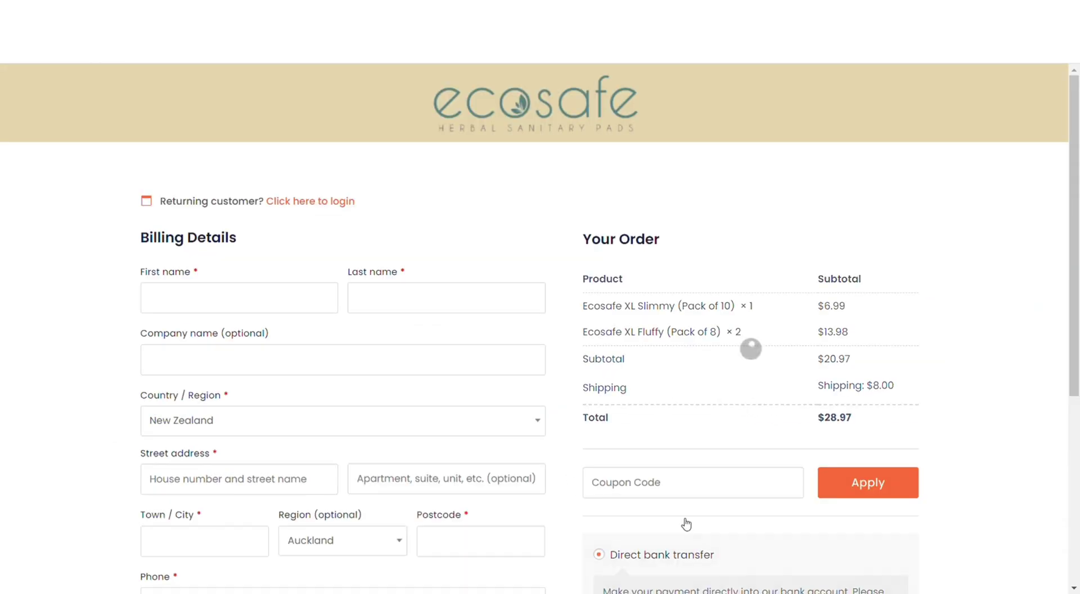
Step: Set the billing country to Australia and examine the remaining billing fields and payment options at checkout
left_click(280, 422)
left_click(287, 477)
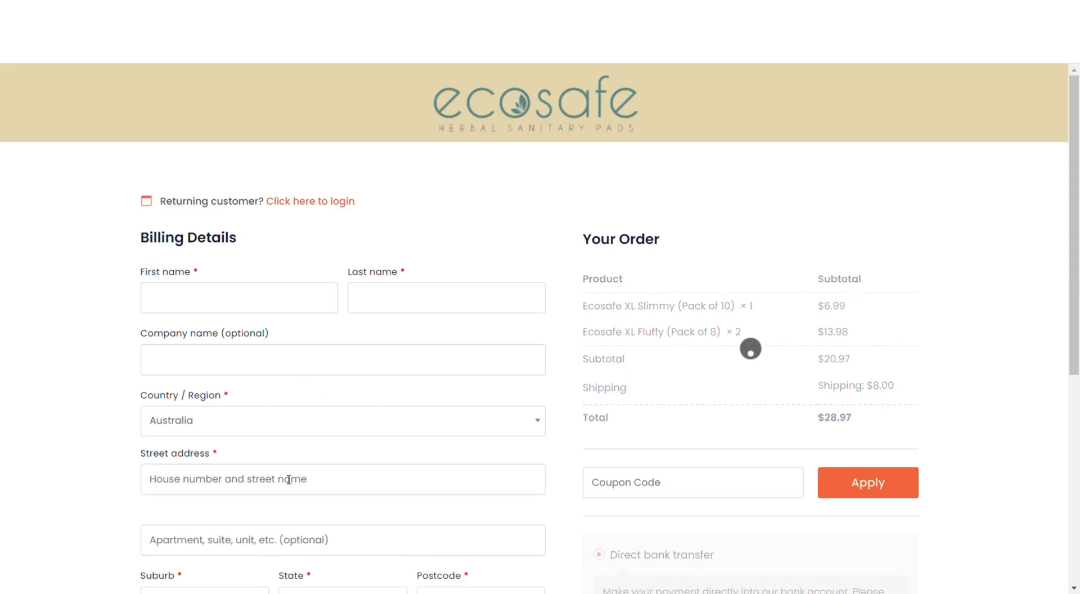
left_click(221, 303)
scroll(242, 290, "down", 1)
scroll(242, 290, "down", 2)
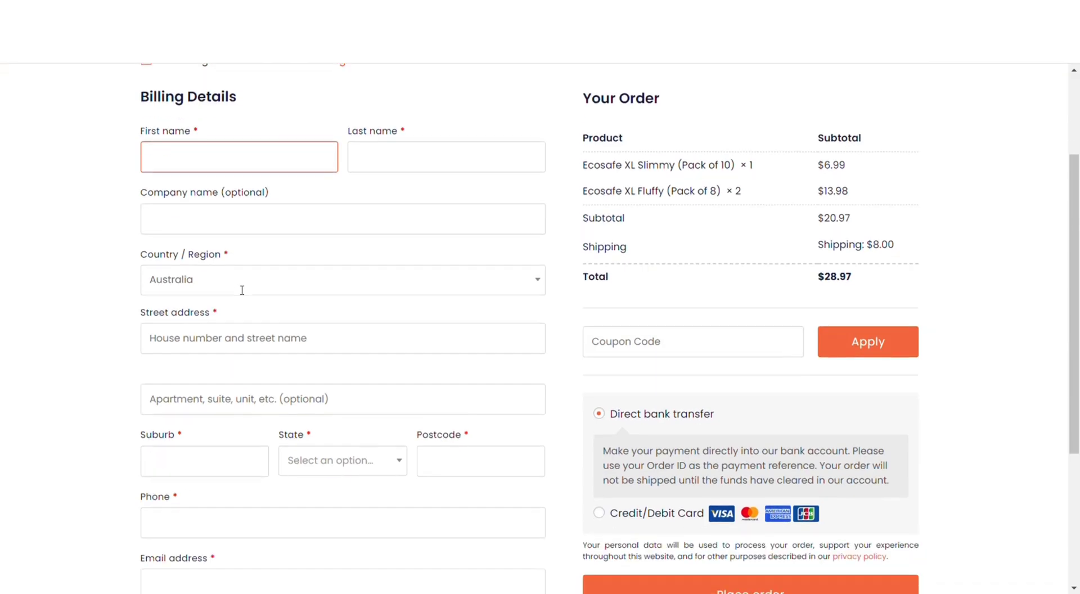